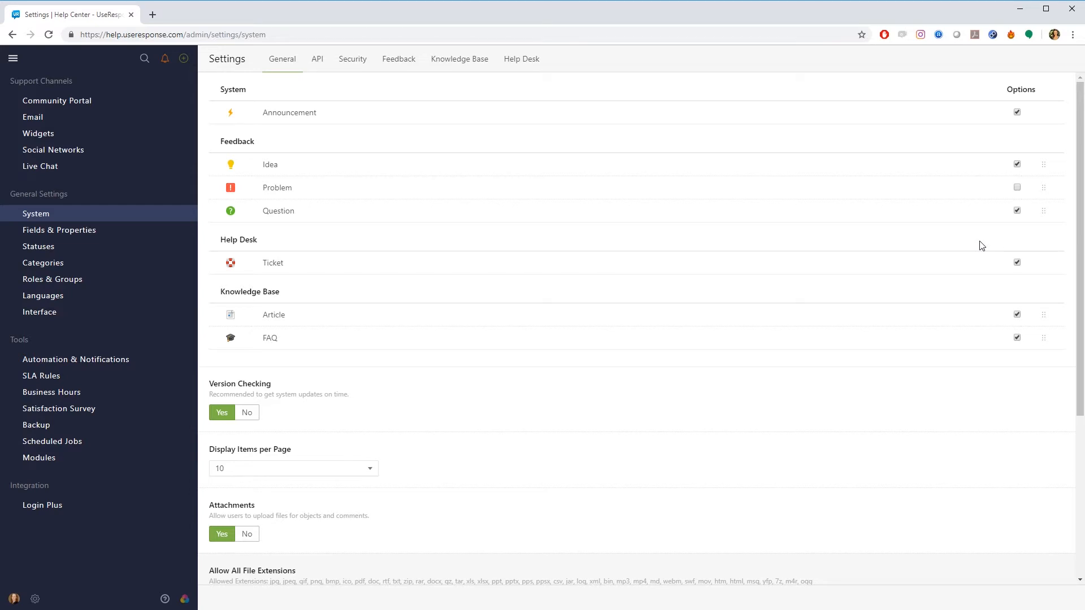
Step: Deactivate the Question object type under Feedback and reactivate it
click(1017, 212)
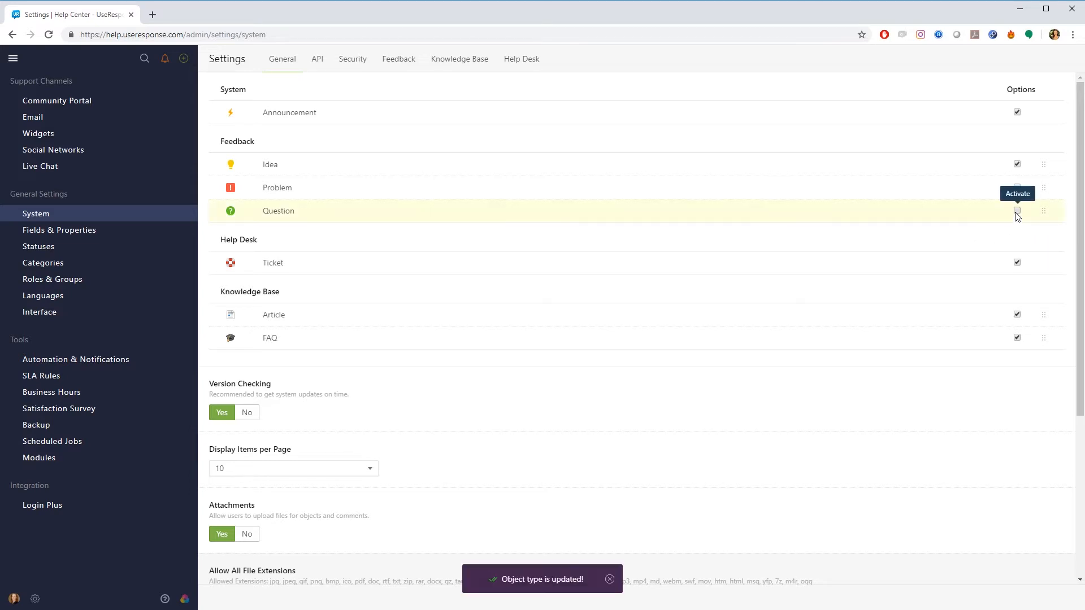
click(1017, 213)
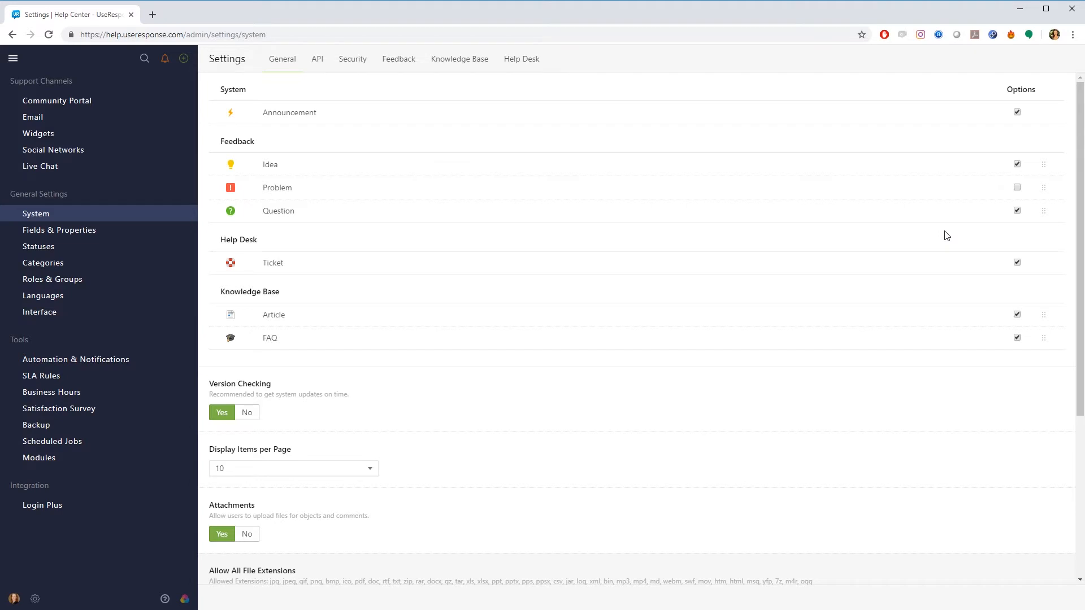
Step: In the Help Center - UseResponse community's settings, try Pre-moderate Community set to Yes and restore it to No
click(101, 105)
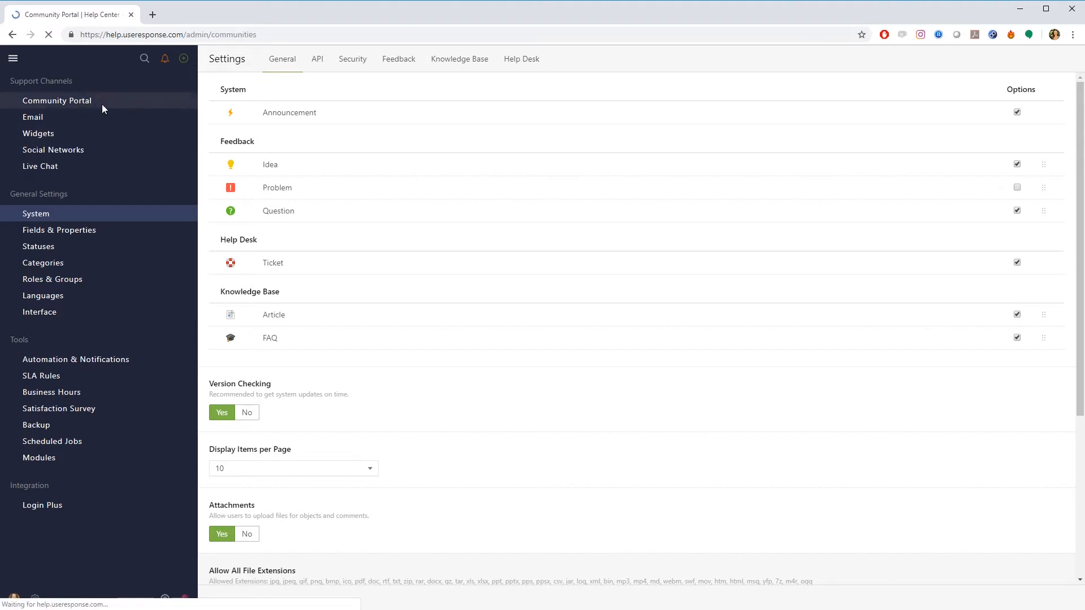
click(249, 111)
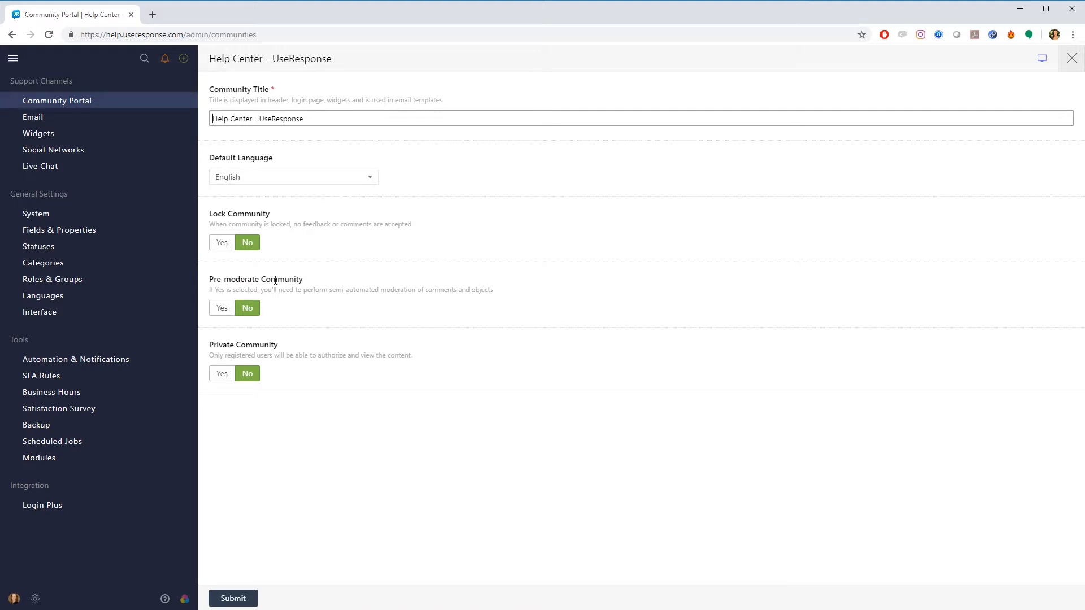
click(221, 310)
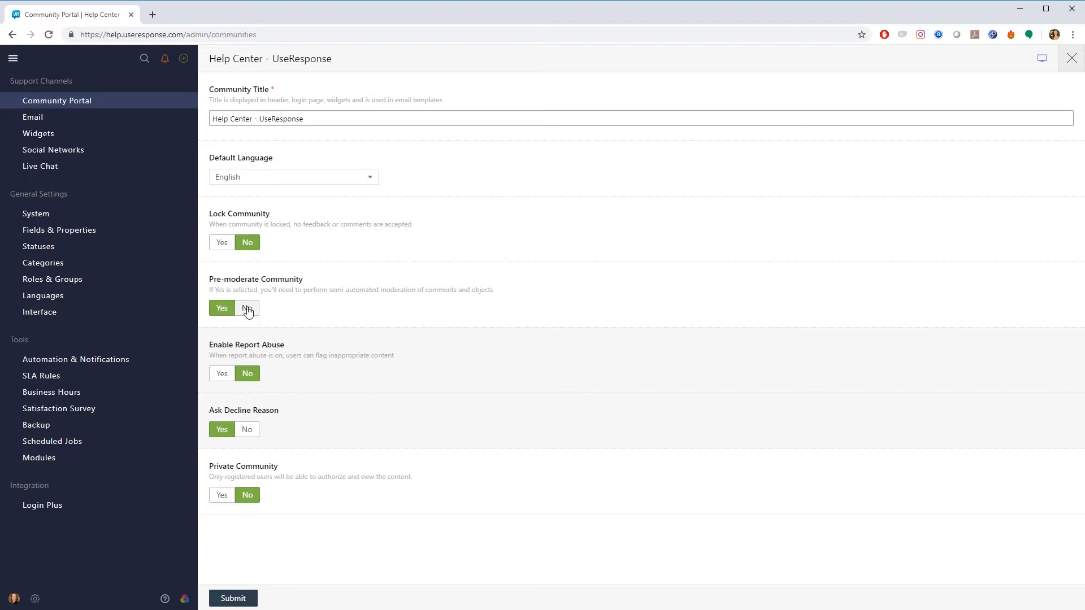
click(247, 308)
Step: Try Private Community set to Yes, restore it to No, and view the available default languages without changing the selection
click(221, 374)
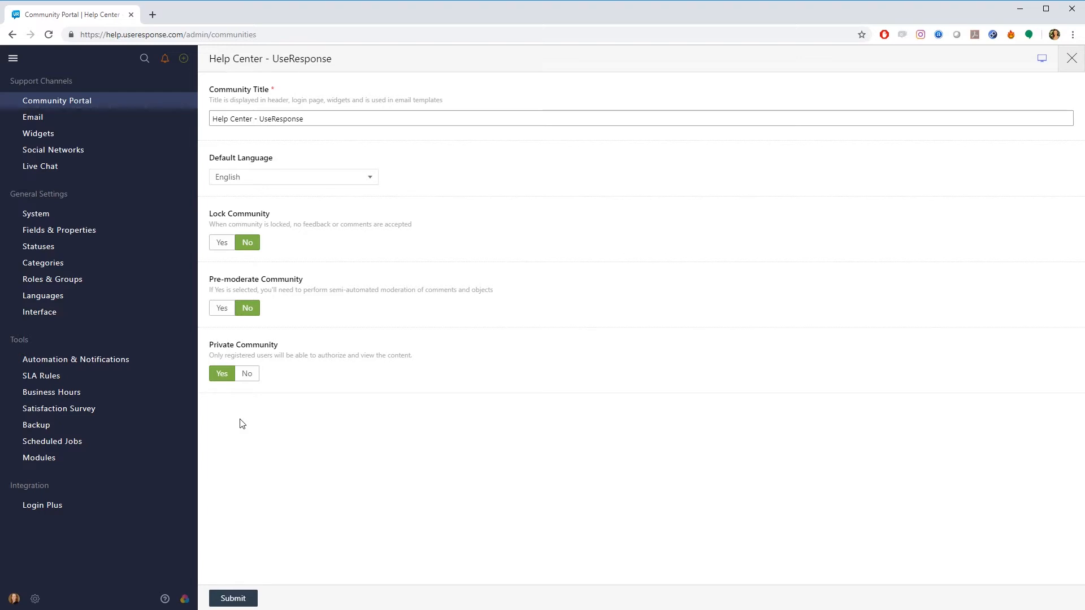
click(242, 376)
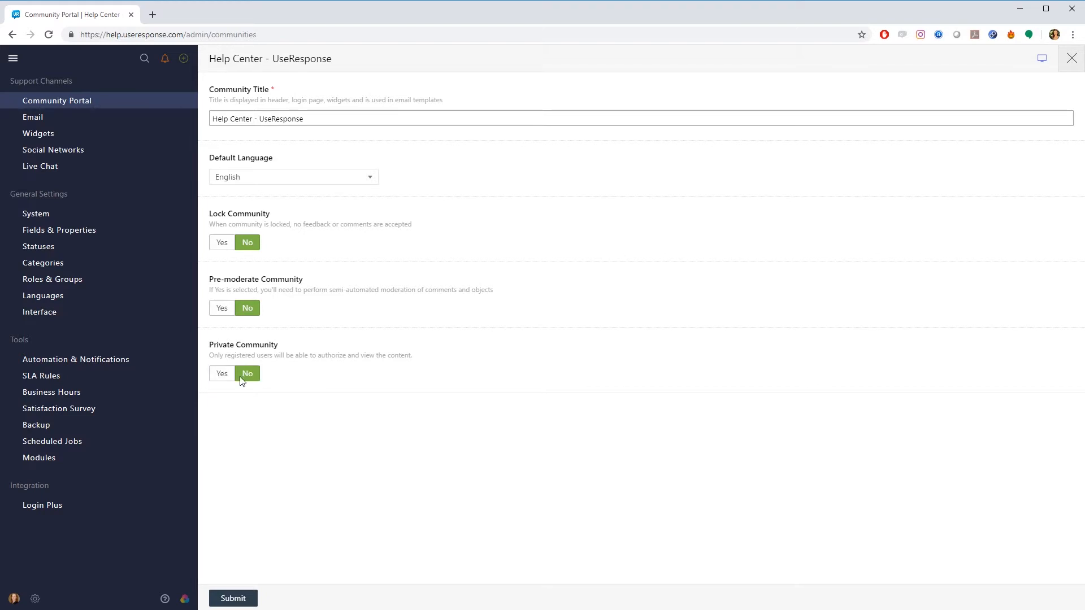
click(252, 178)
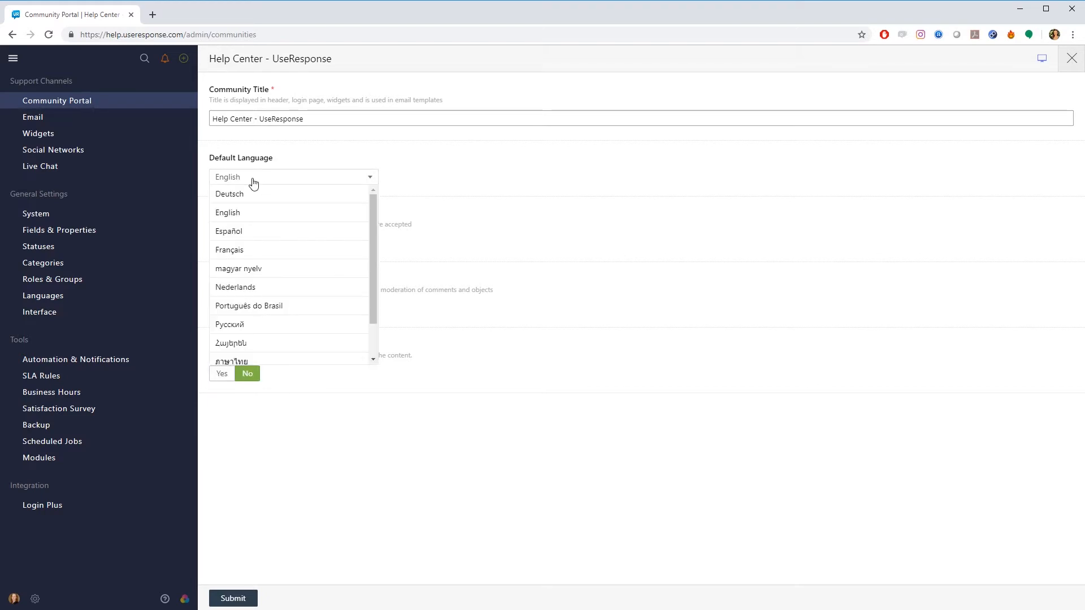
click(509, 179)
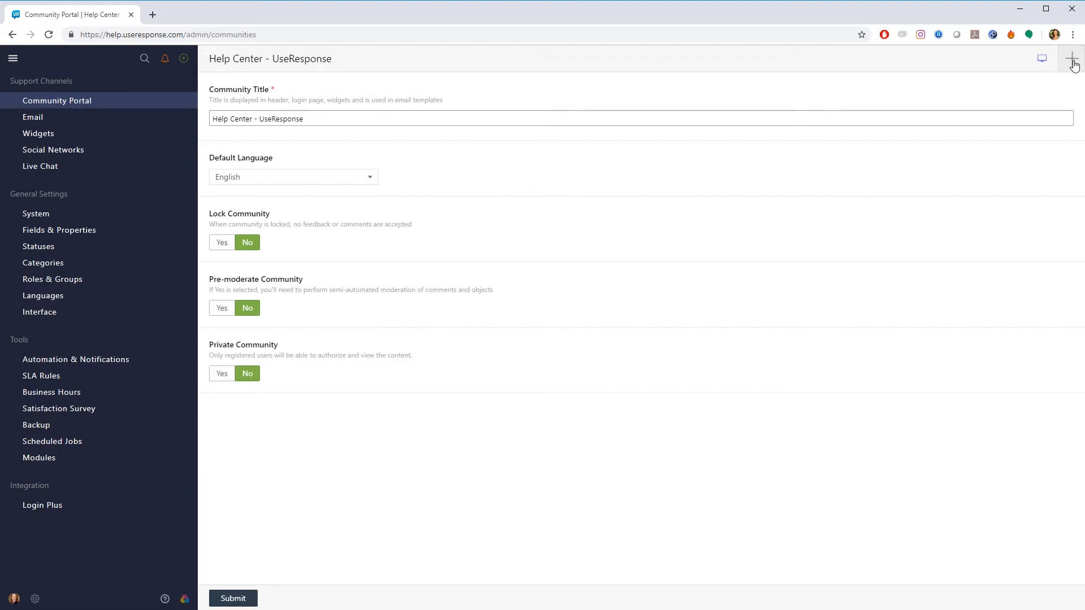
Step: Return to the community list, view the form for a new community, and close it without saving
click(1074, 63)
click(1046, 62)
click(1034, 86)
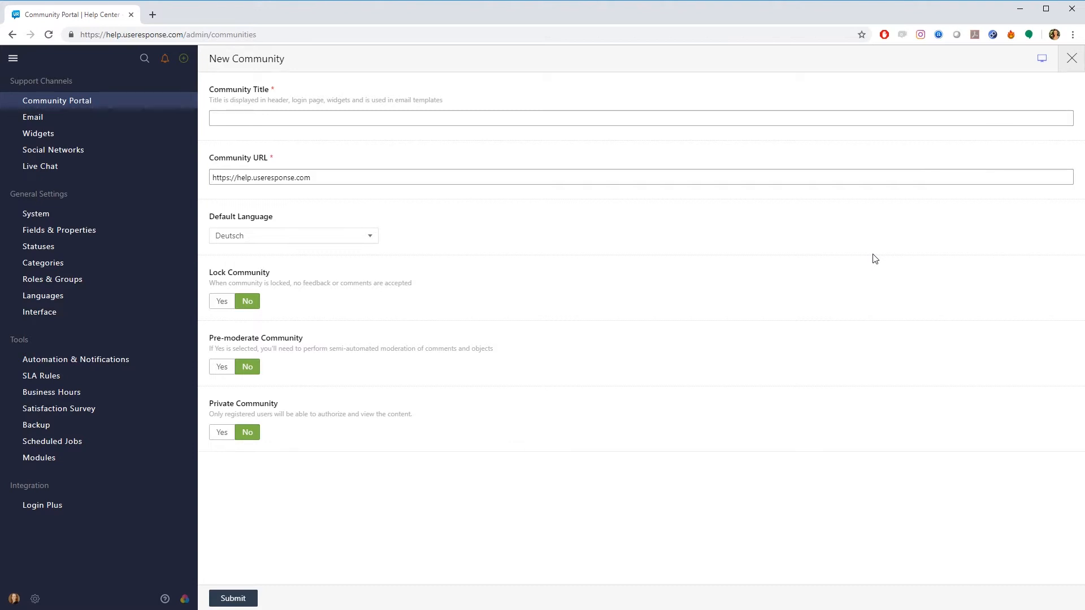
click(1074, 59)
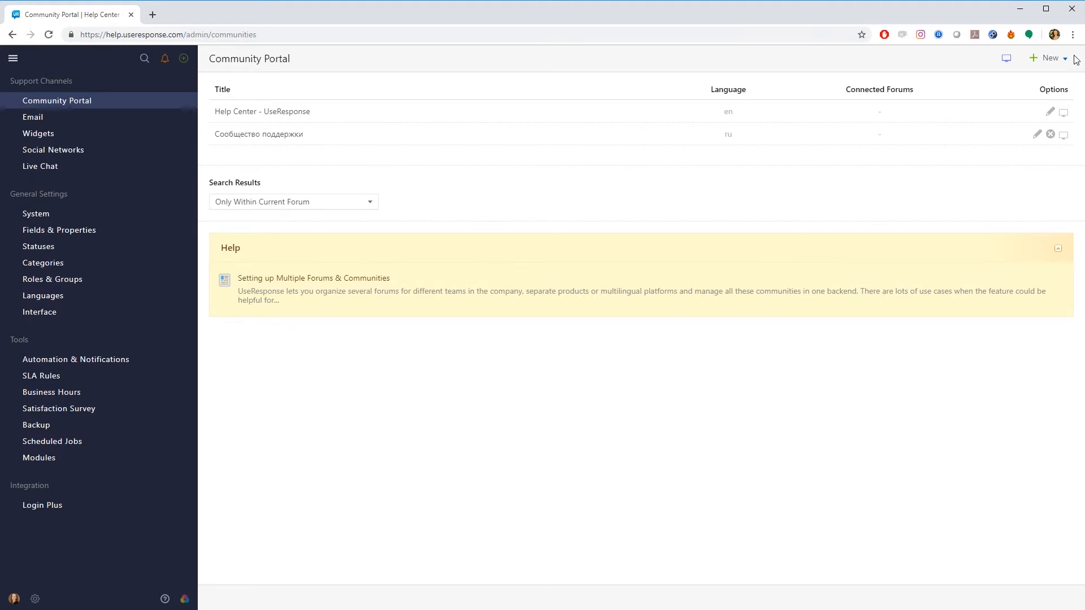
Step: In the UseResponse Support widget, view the tab customization options and select the entire embed code for web pages
click(67, 134)
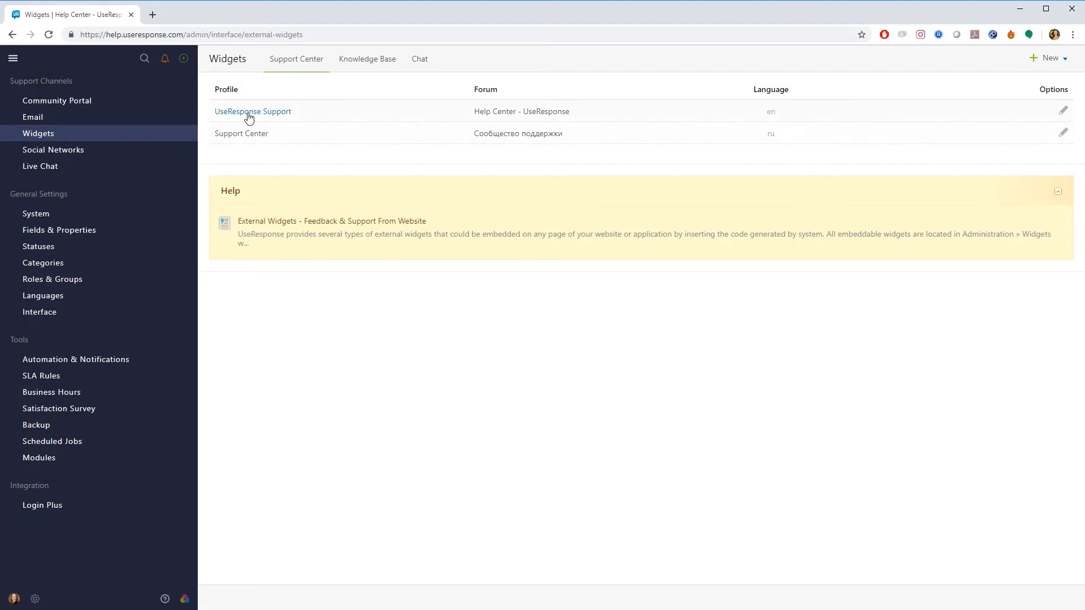
click(249, 113)
click(851, 170)
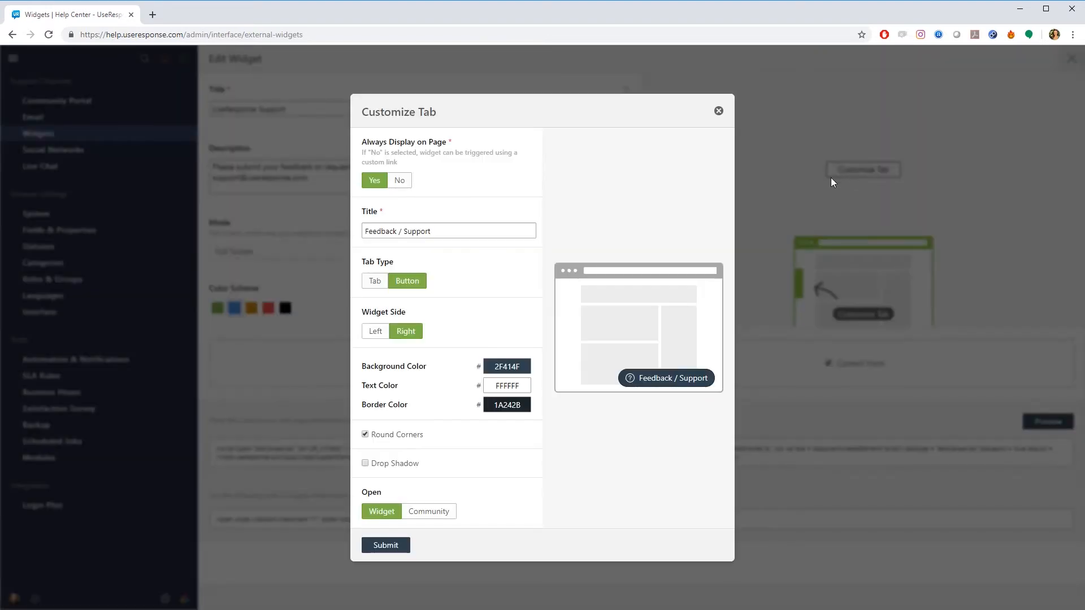
click(718, 110)
double_click(381, 457)
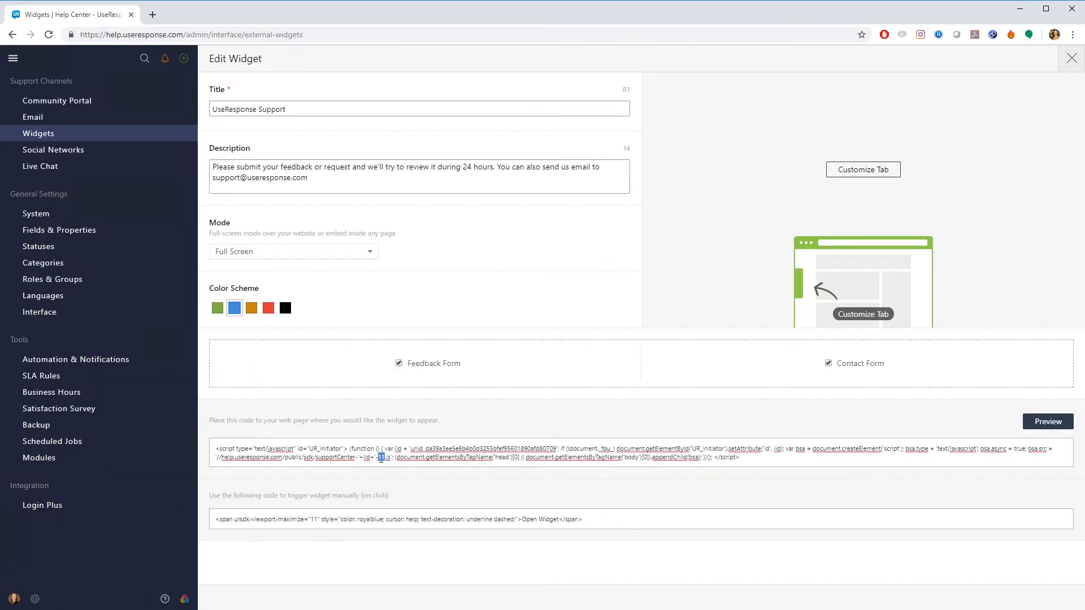
triple_click(382, 458)
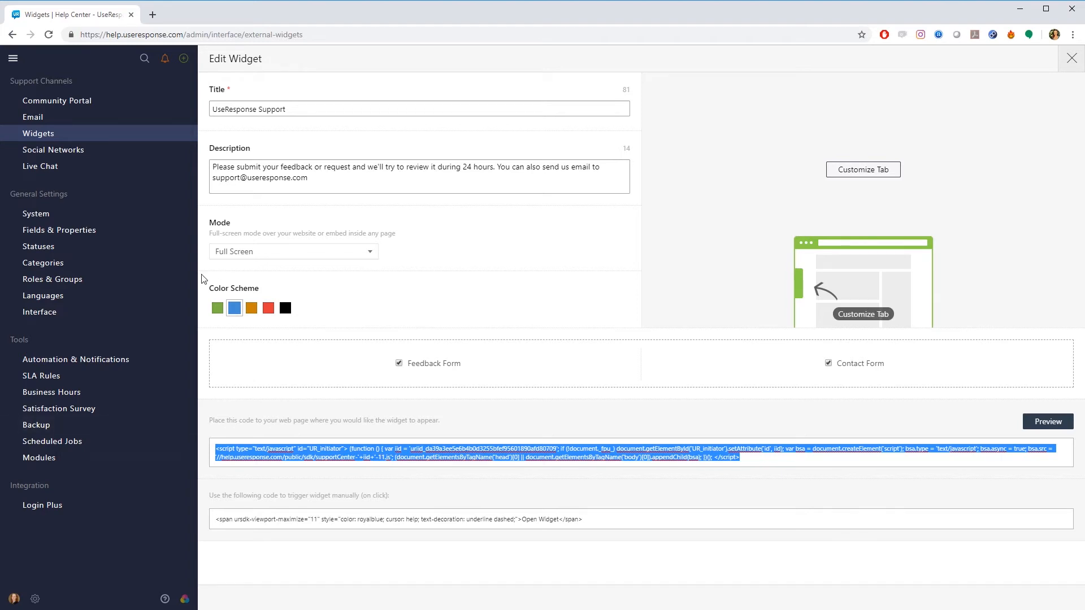
Step: In the system's Feedback settings, try Anonymous Votes set to Yes and restore it to No
click(52, 213)
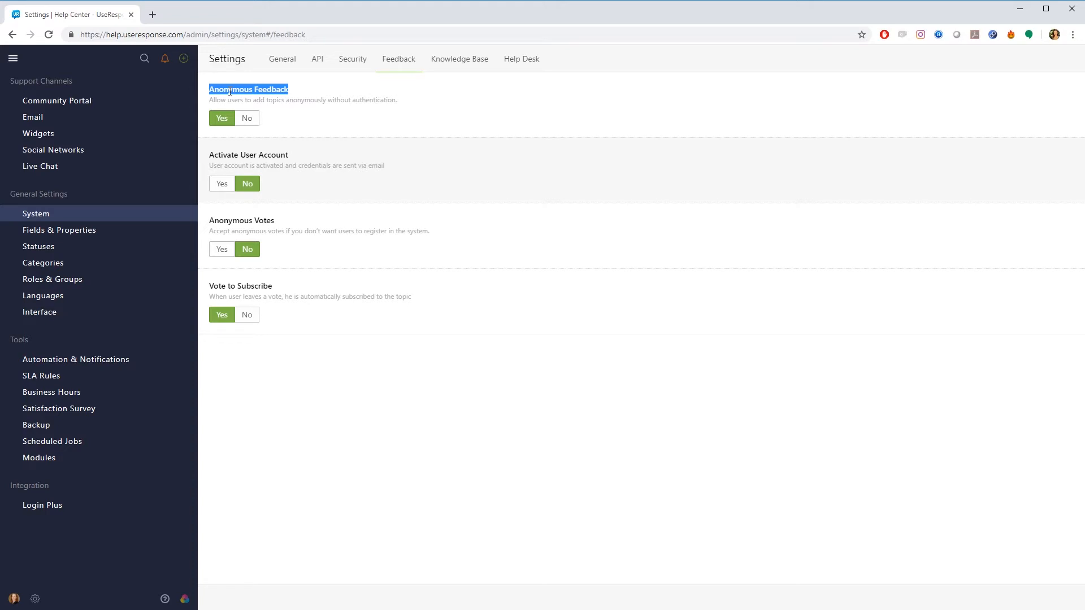
click(221, 252)
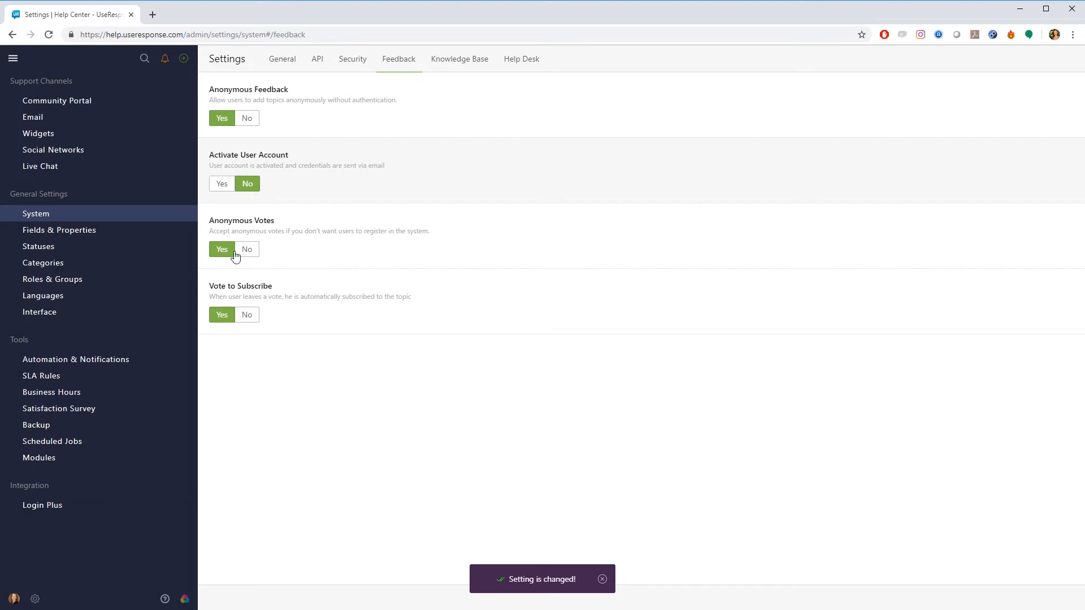
click(247, 249)
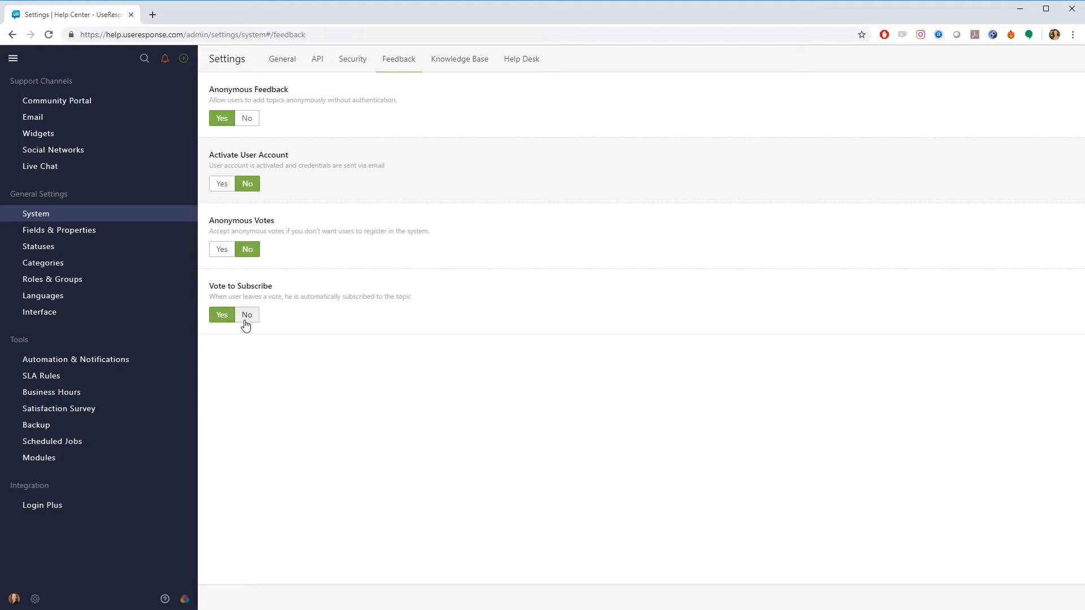
Step: Go to the Email channel's mailboxes, view the form for a new mailbox, and close it without saving
click(62, 117)
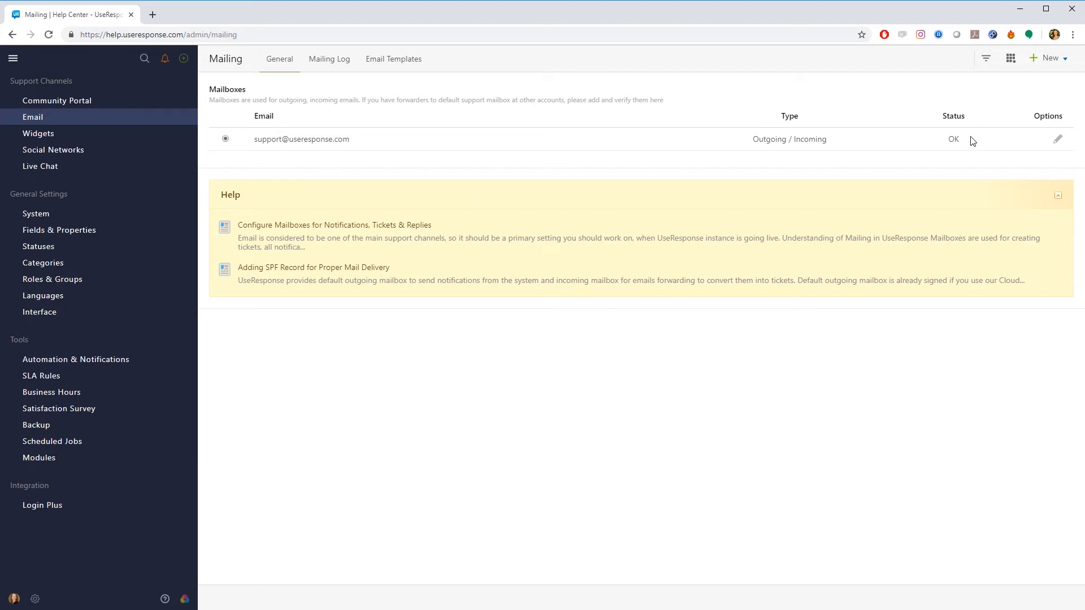
click(1053, 63)
click(1043, 84)
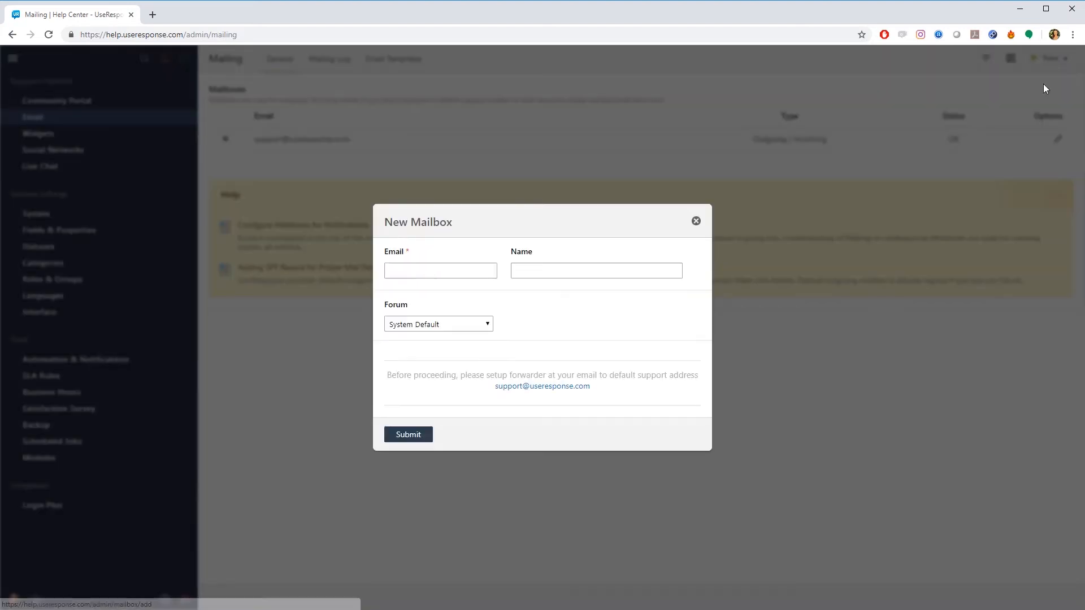
click(696, 221)
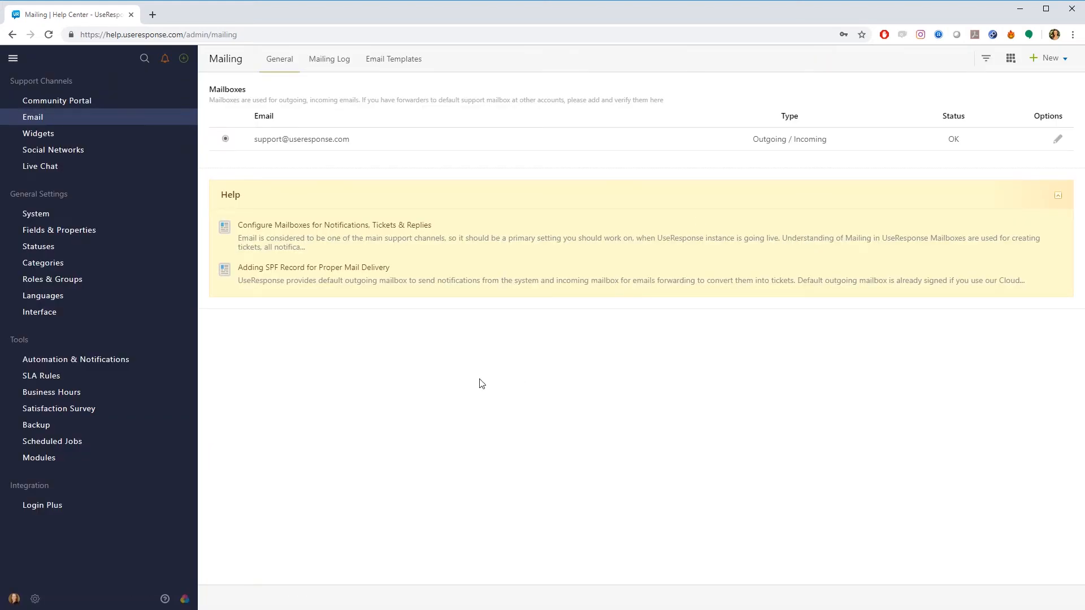
Step: Go to the topic categories, view the form for a new category, and close it without saving
click(63, 263)
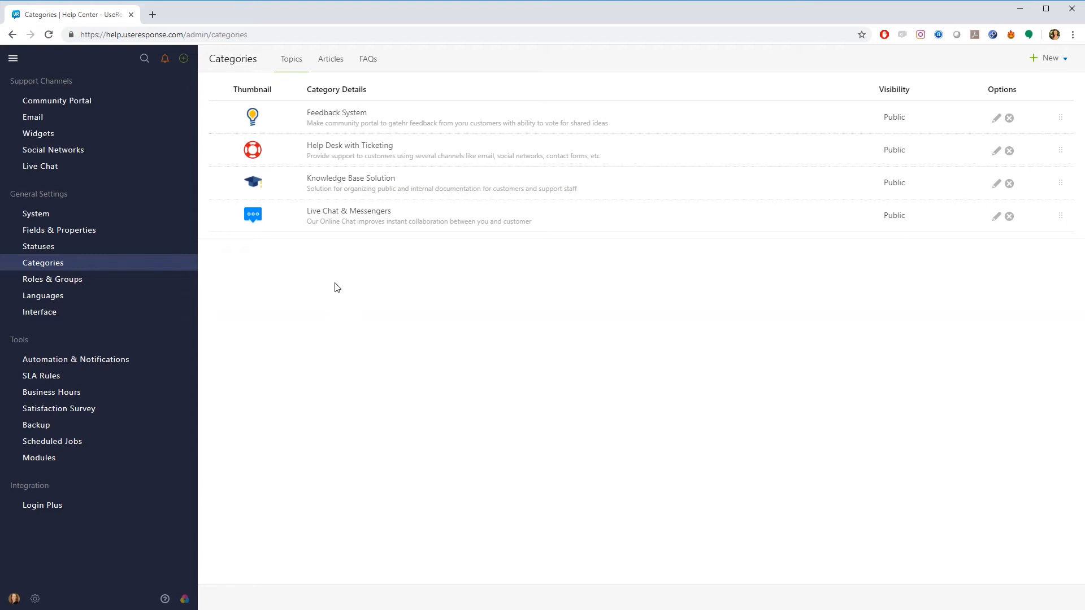
click(1046, 63)
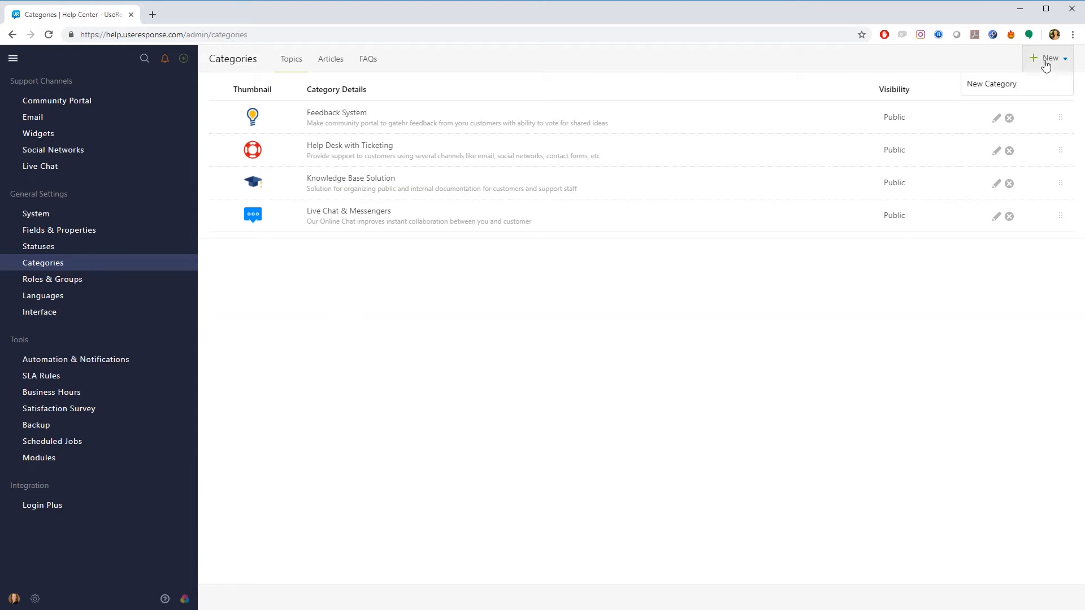
click(1030, 85)
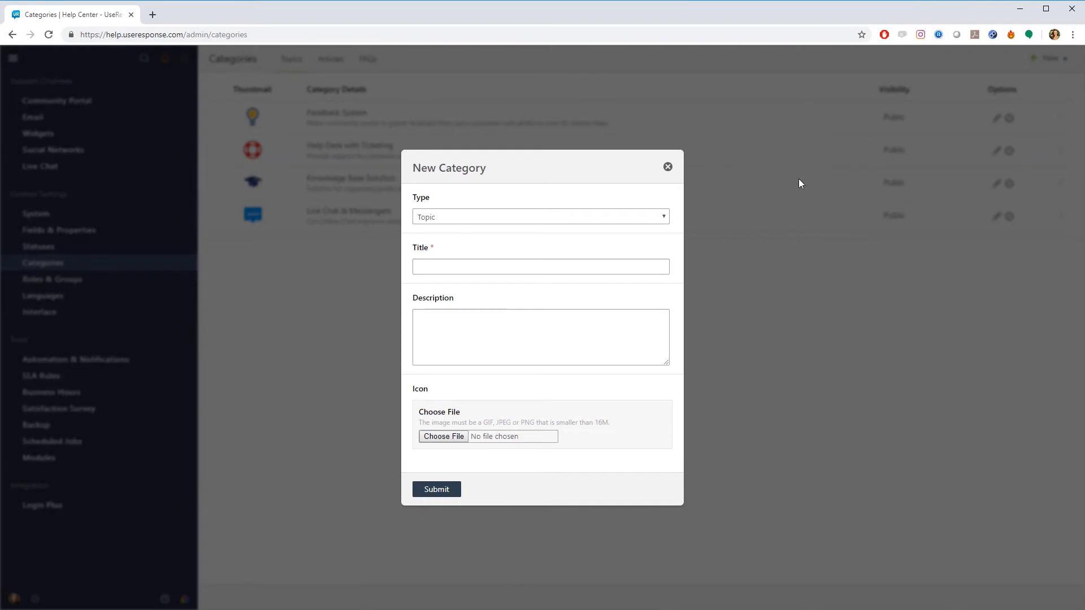
click(667, 166)
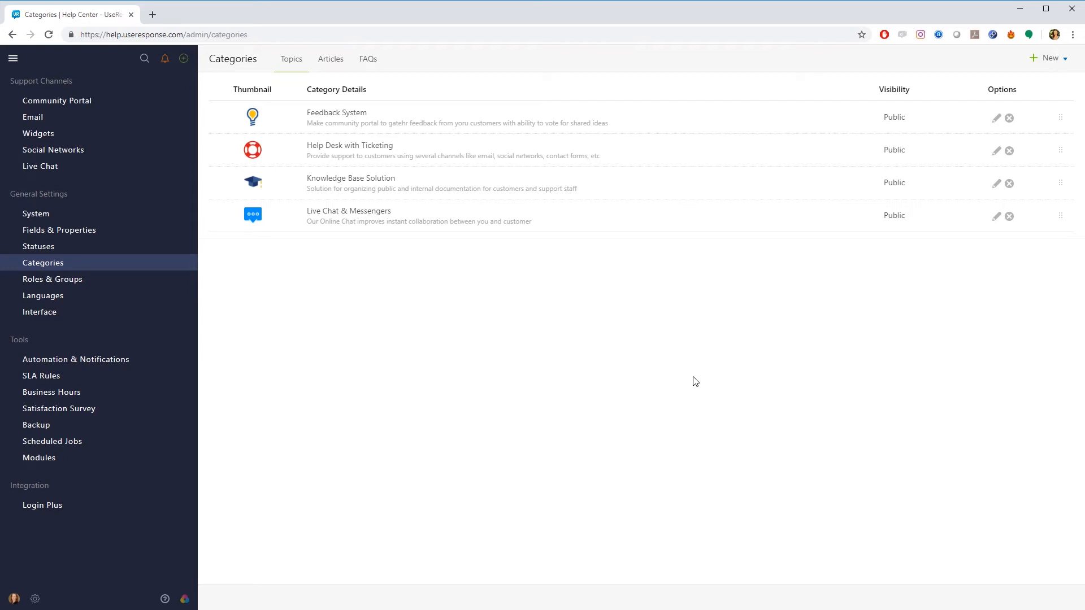
Step: Start a new field for Topics in Fields & Properties and view the available field types, keeping Text
click(92, 230)
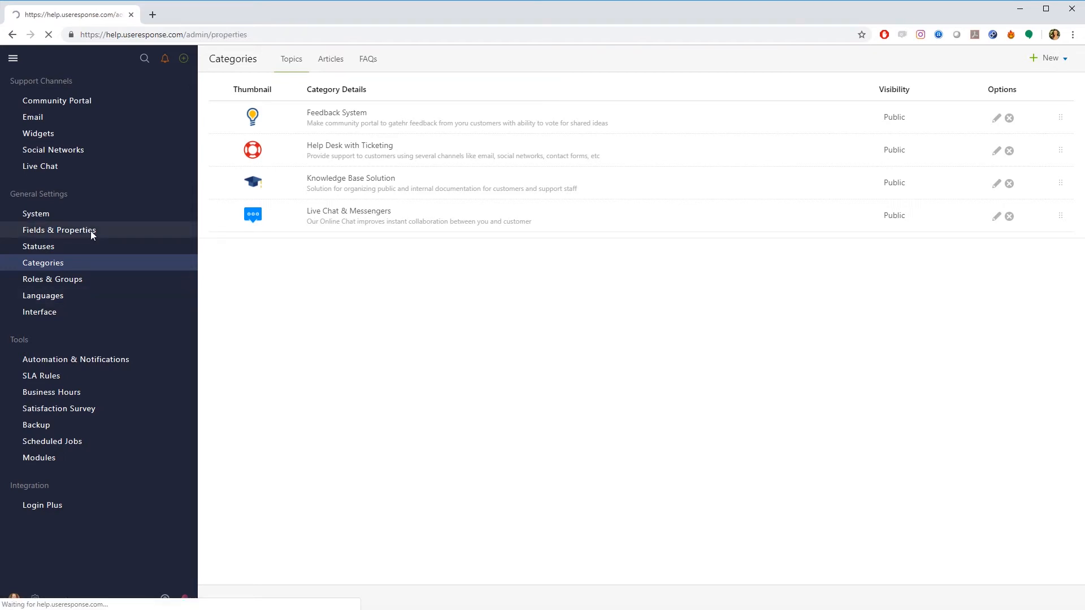
click(330, 74)
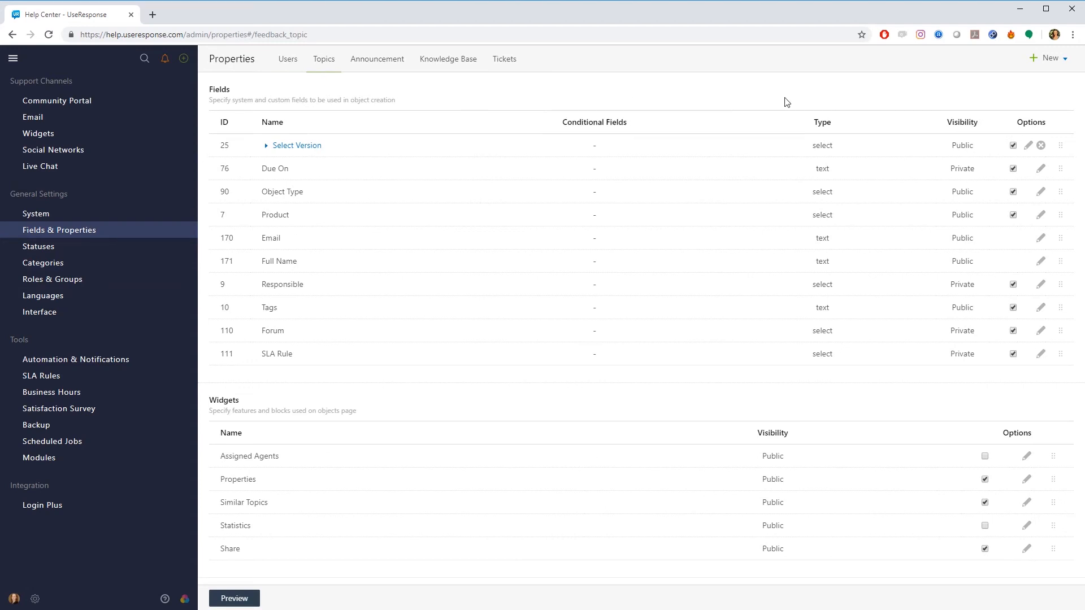
click(1044, 63)
click(1019, 87)
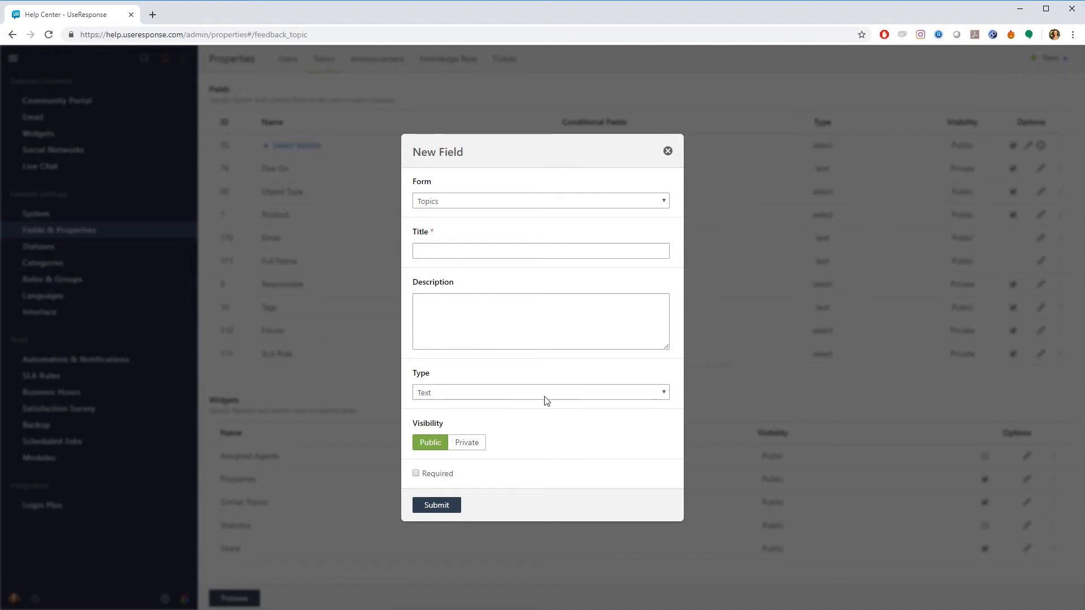
click(502, 396)
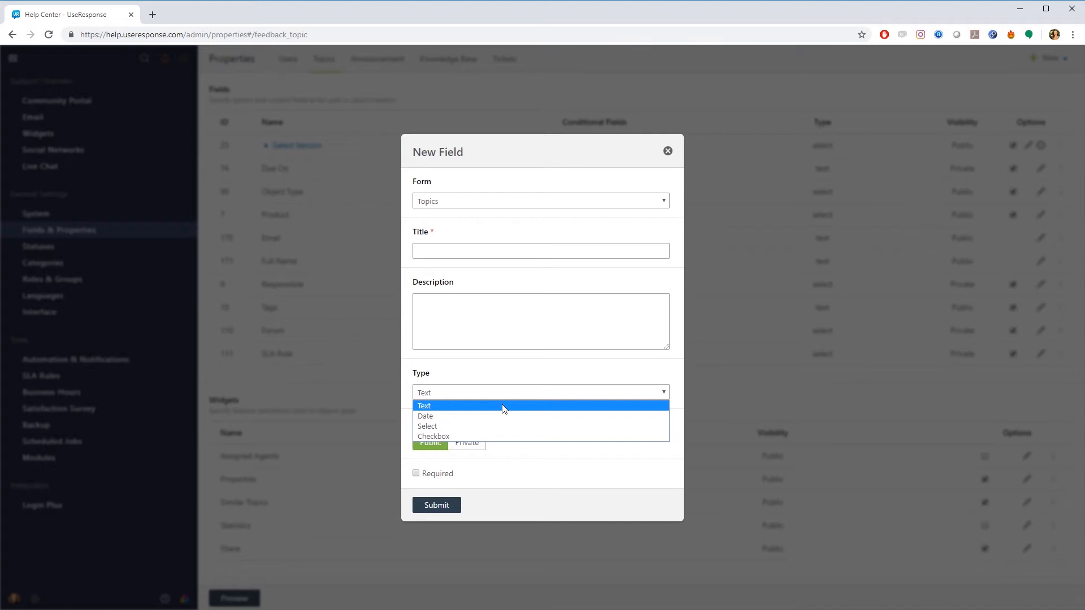
click(559, 393)
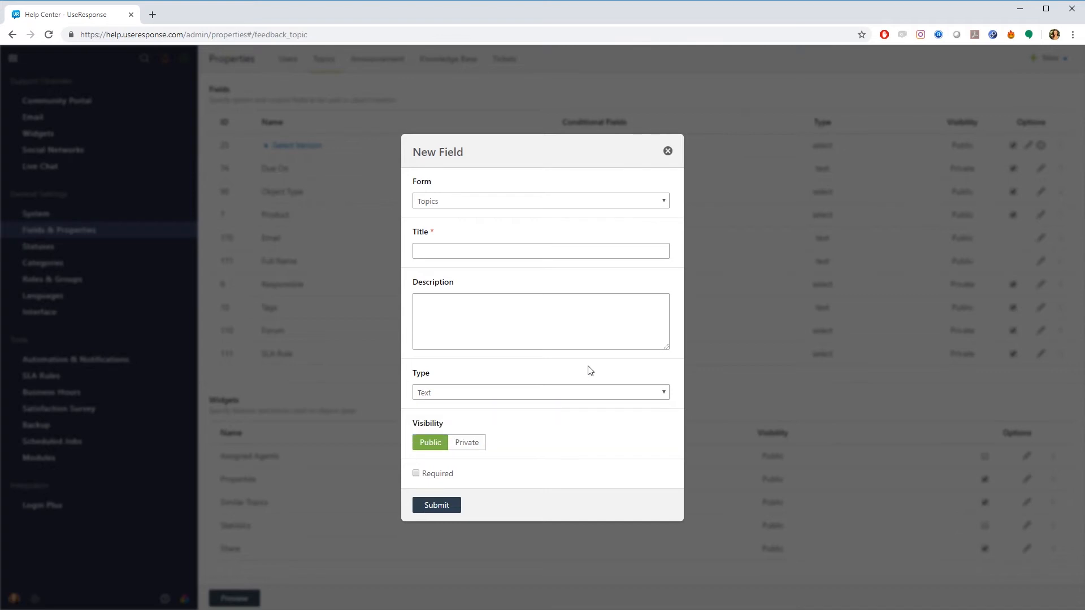
Step: Set the new field's visibility to Private, mark it as Required, and close the form without submitting
click(475, 445)
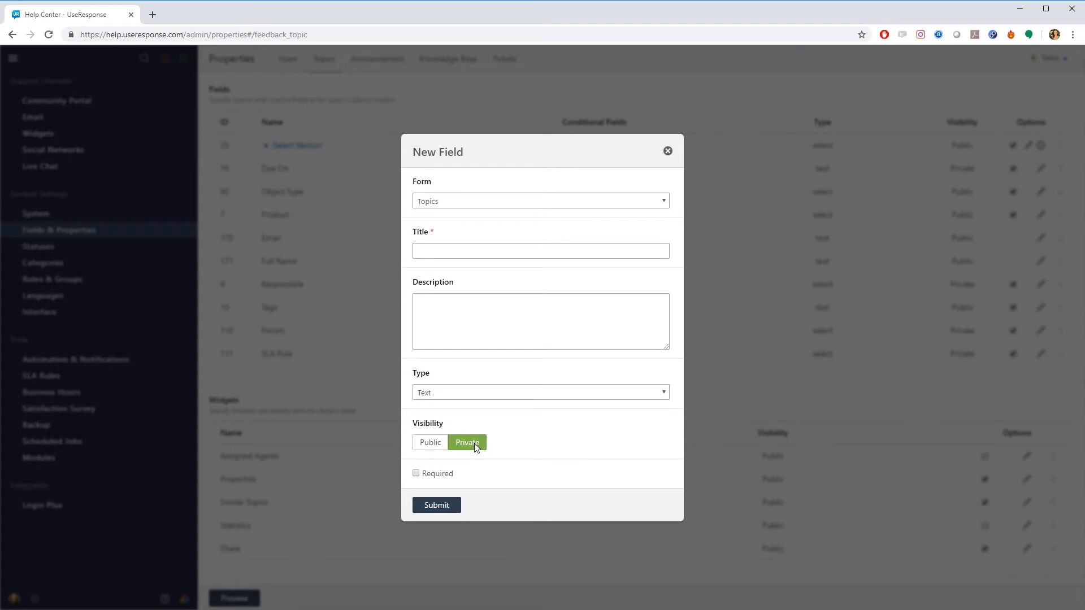
click(418, 475)
click(667, 151)
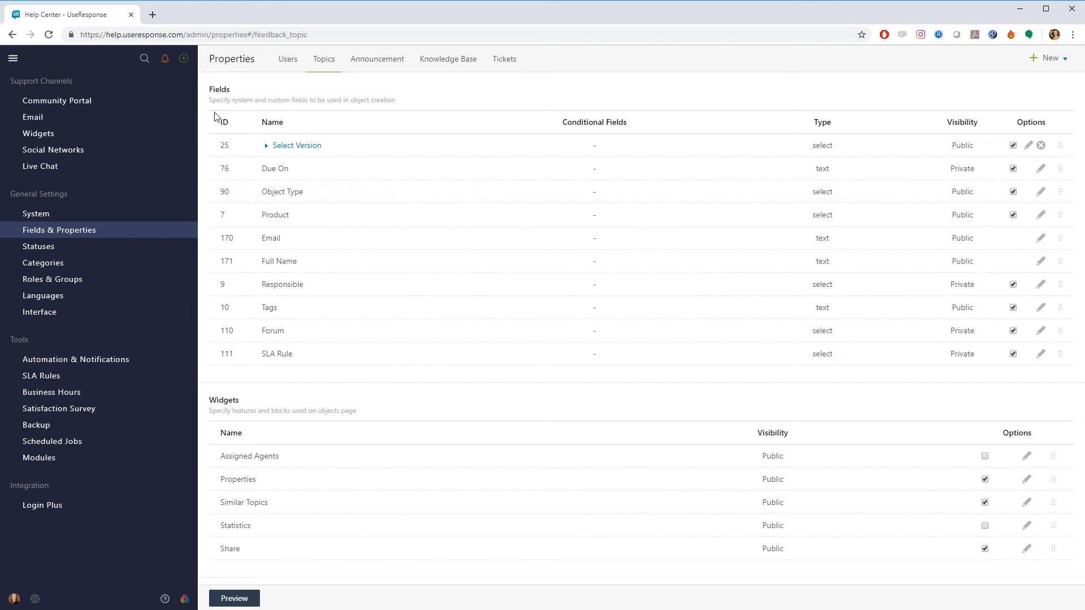
Step: Go to Statuses, view the form for a new Idea status, and close it without submitting
click(70, 251)
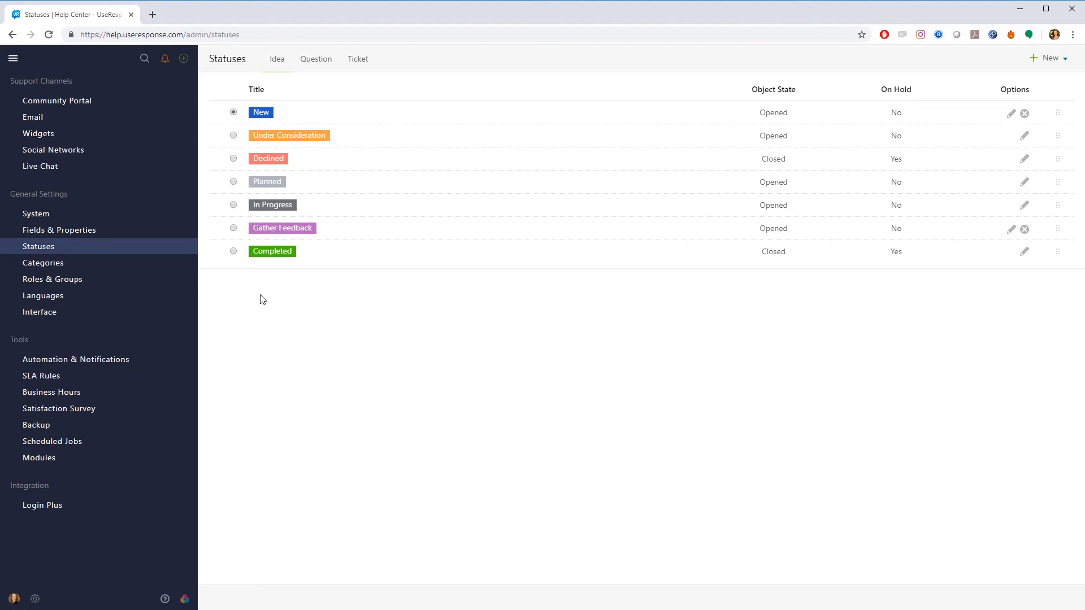
click(1043, 63)
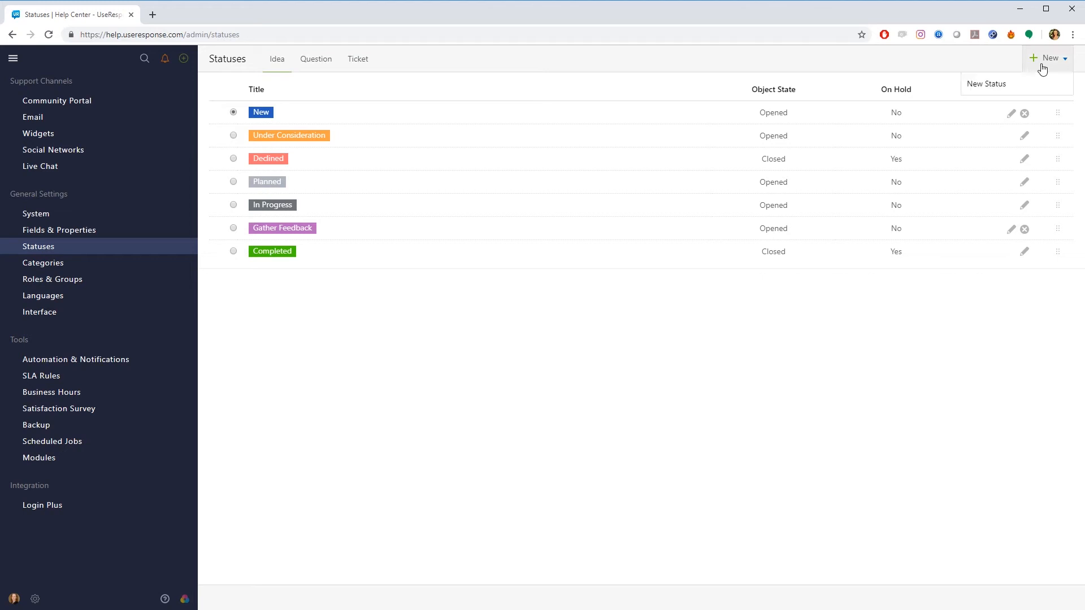
click(1024, 91)
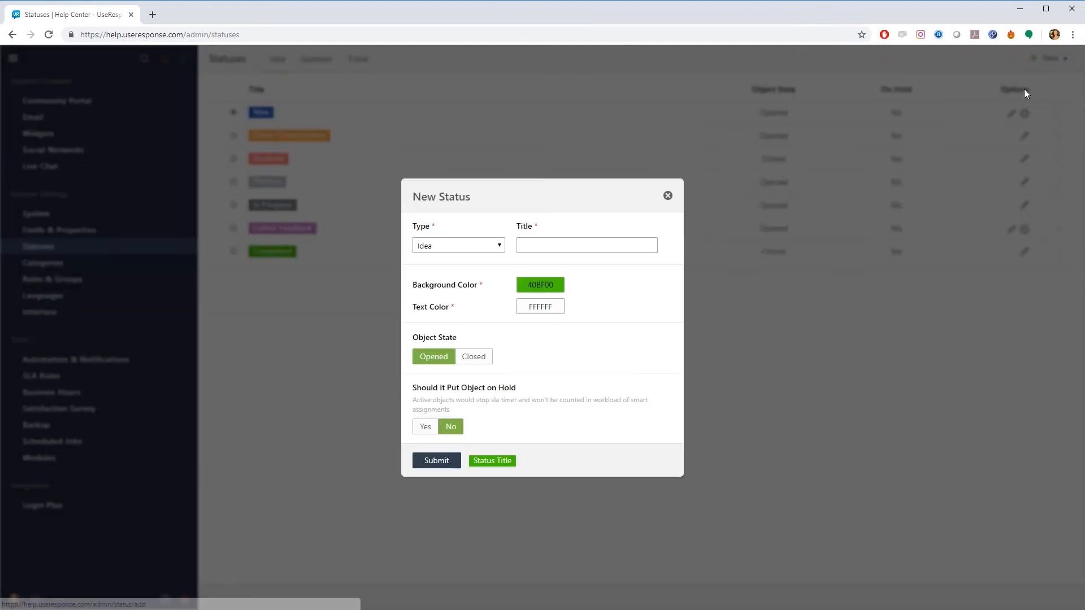
click(668, 196)
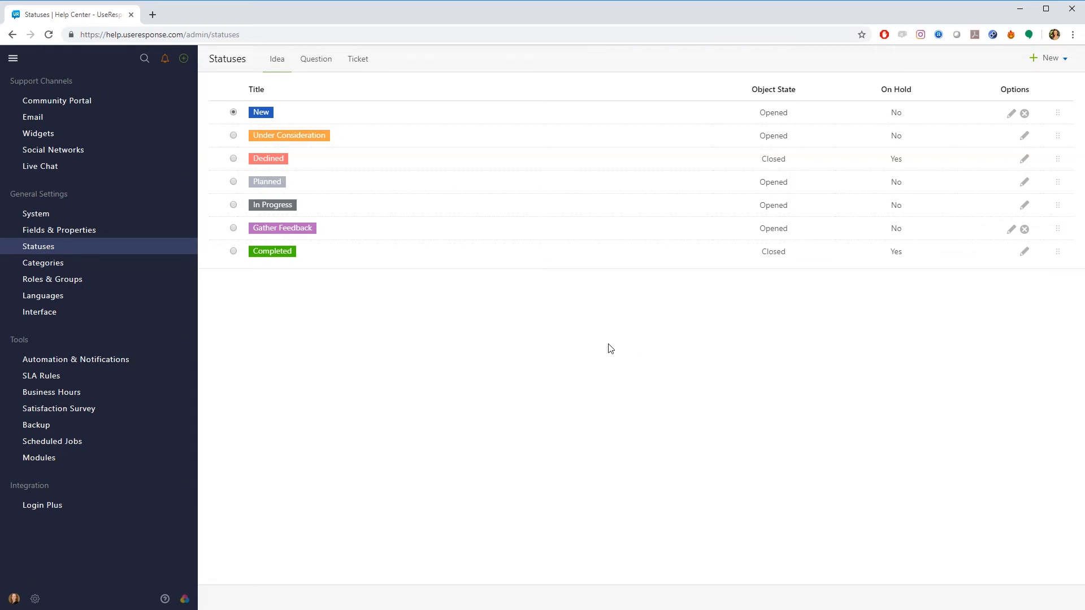
Step: In Languages, search the phrases for "on hold" and change the translation of On Hold to "Waiting a Response"
click(93, 302)
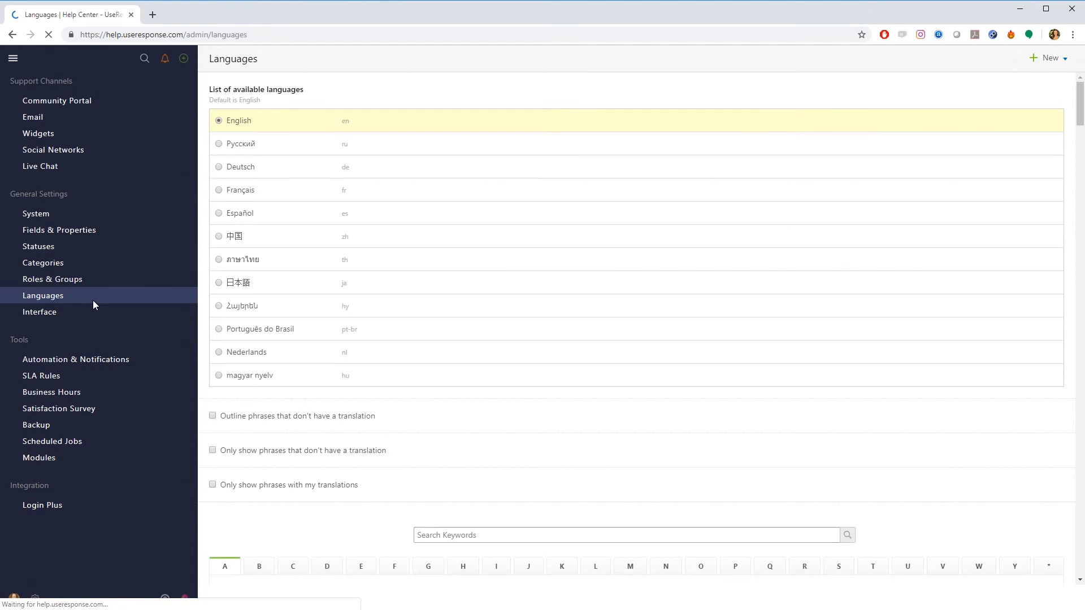
scroll(729, 380, down, 3)
scroll(729, 381, down, 2)
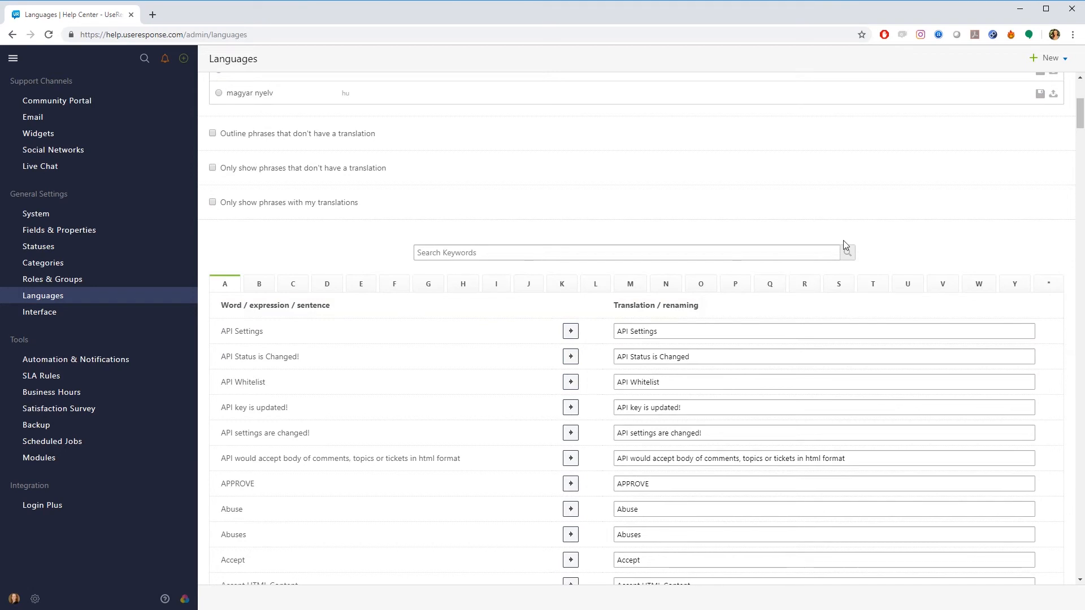
click(520, 256)
text(on hold)
key(Return)
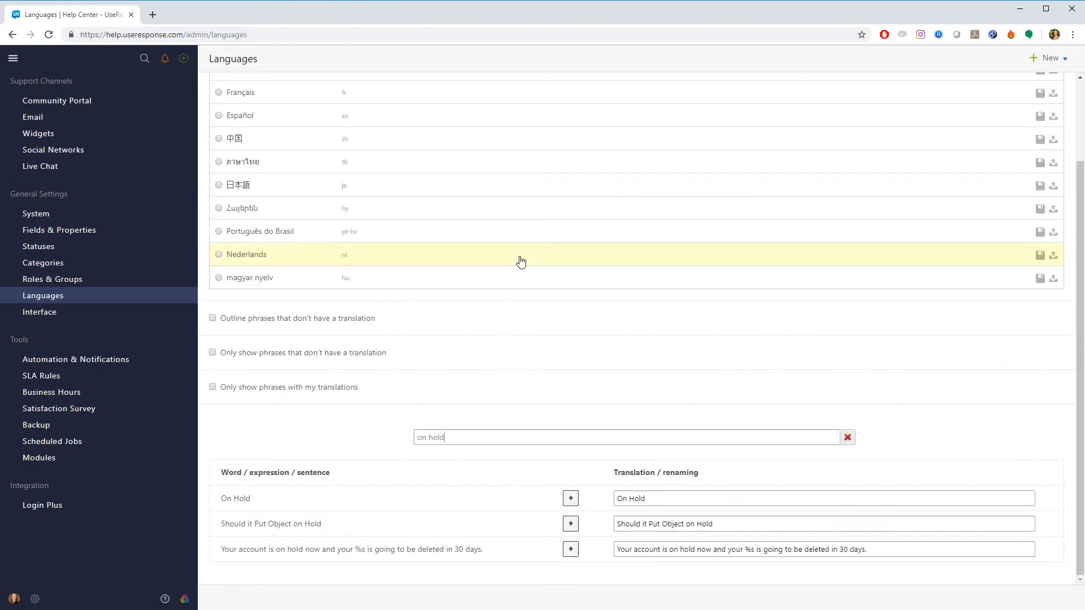
triple_click(651, 499)
text(Waiting a Response)
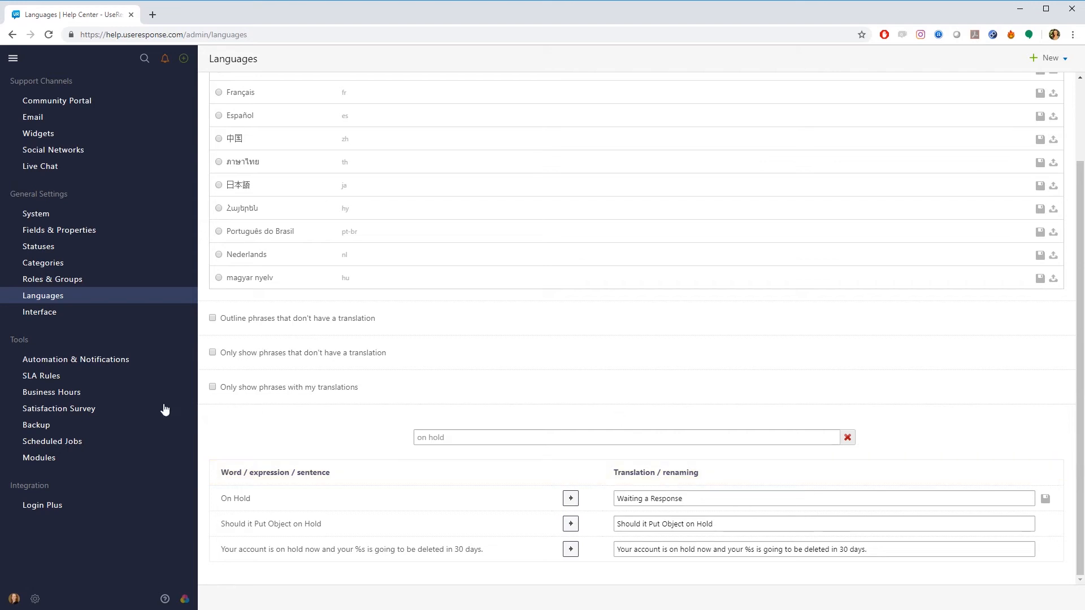
Step: Open the Interface identity settings of the Help Center - UseResponse forum, examine the system name and logo options, and close them
click(60, 315)
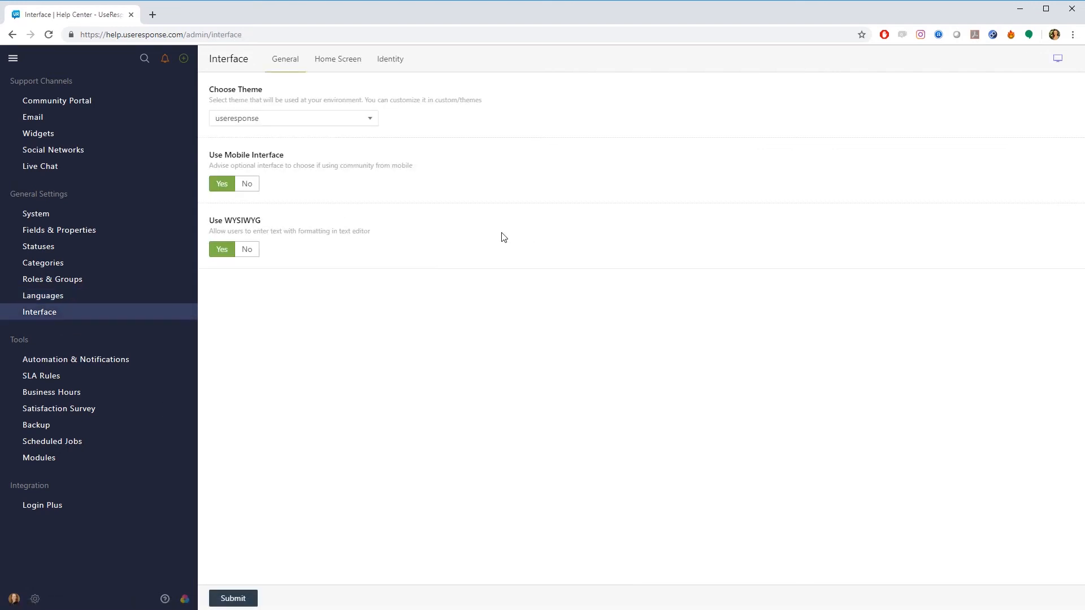
click(399, 64)
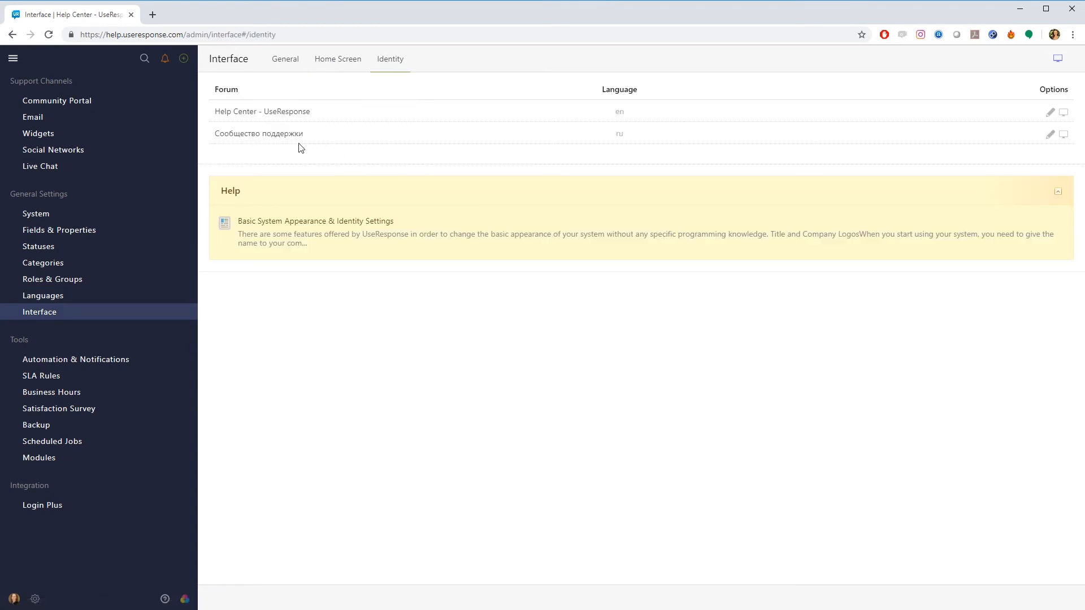
click(264, 114)
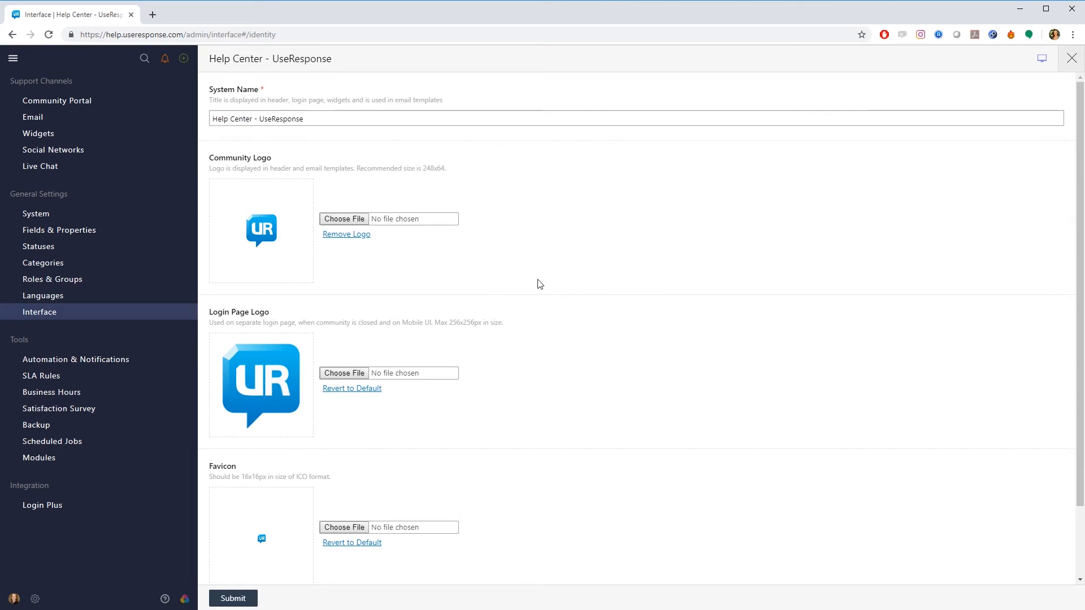
double_click(271, 169)
click(1072, 58)
Step: Examine the Help Center - UseResponse home screen layout, including its new widget and new tab forms, and close it without adding anything
click(339, 62)
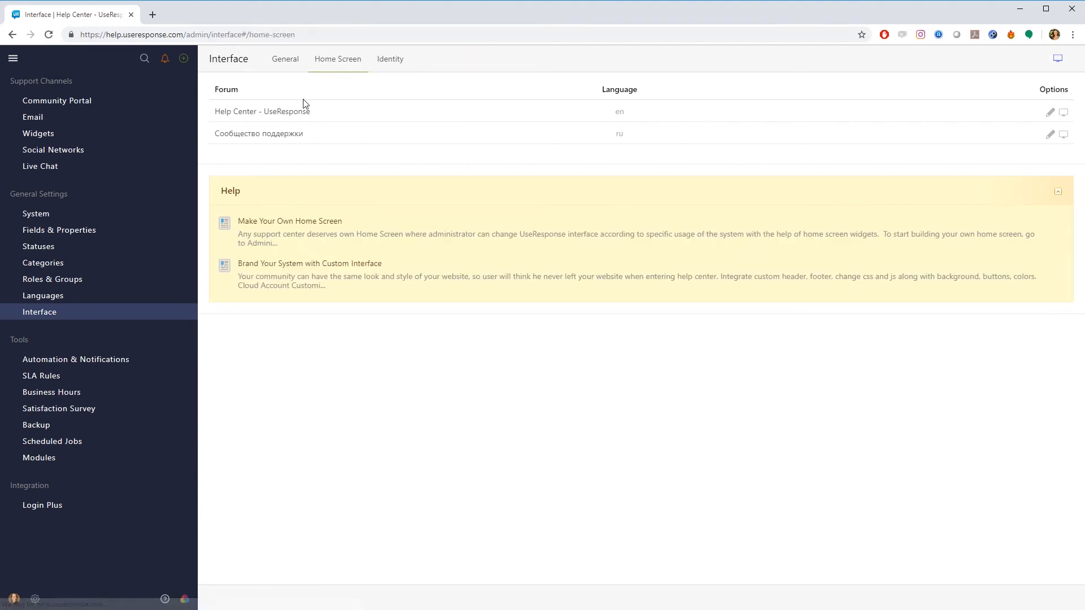
click(287, 112)
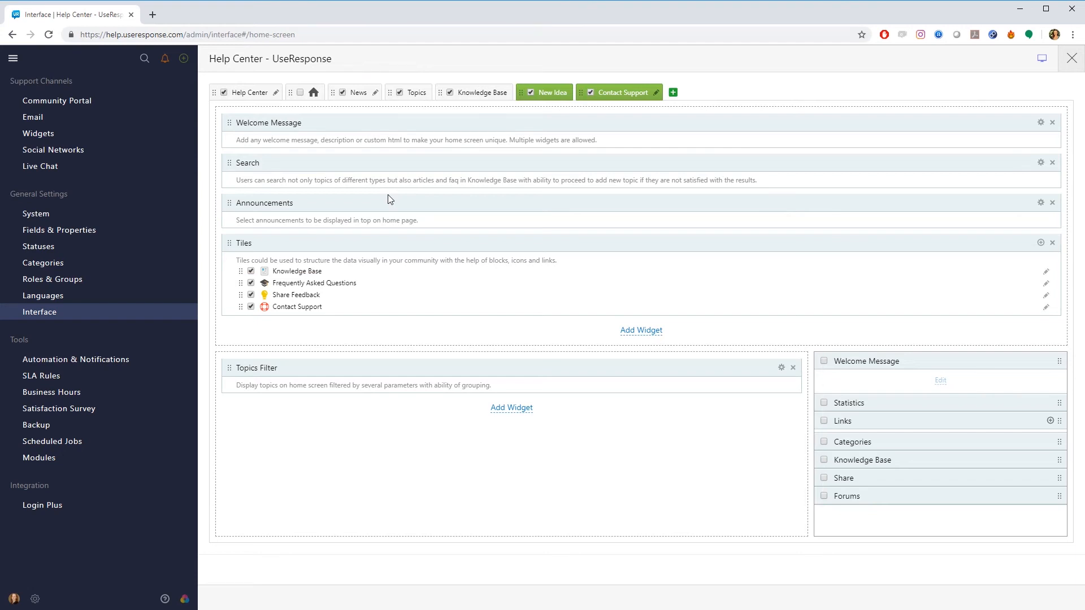
click(639, 331)
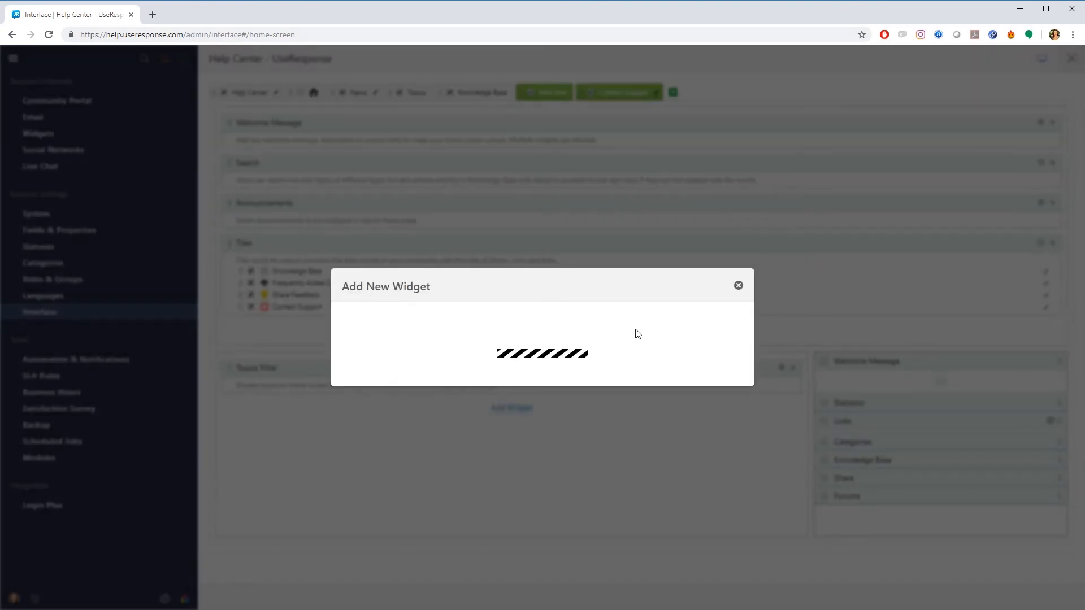
click(739, 196)
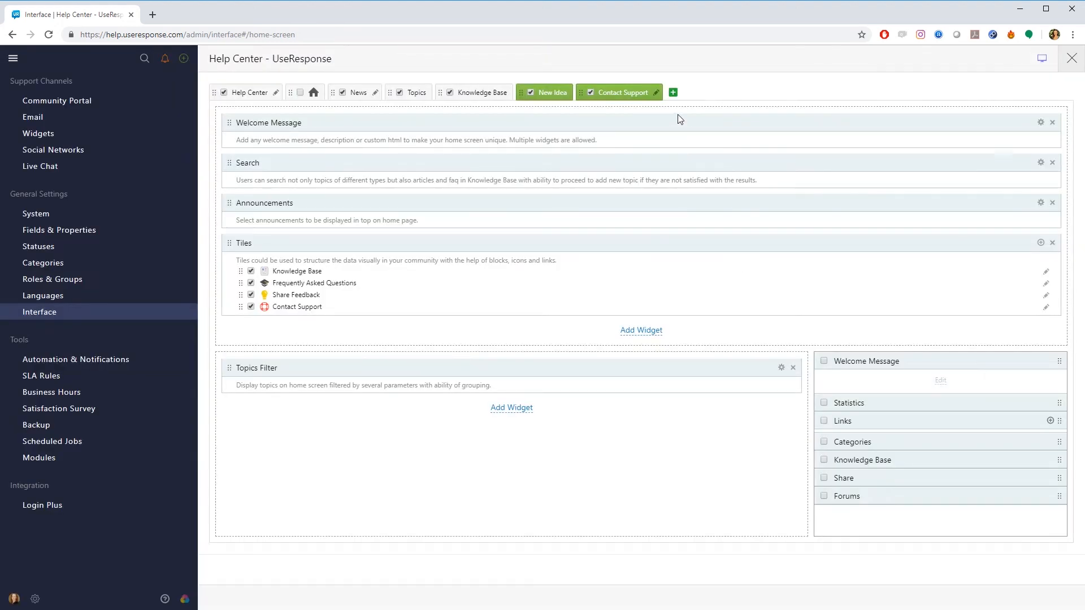
click(673, 93)
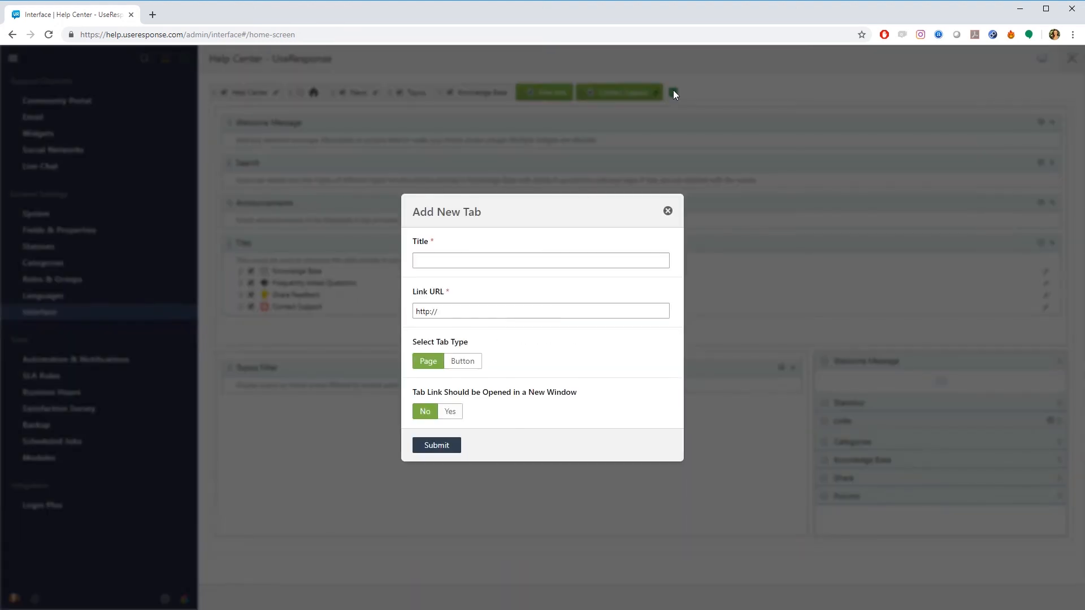
click(668, 212)
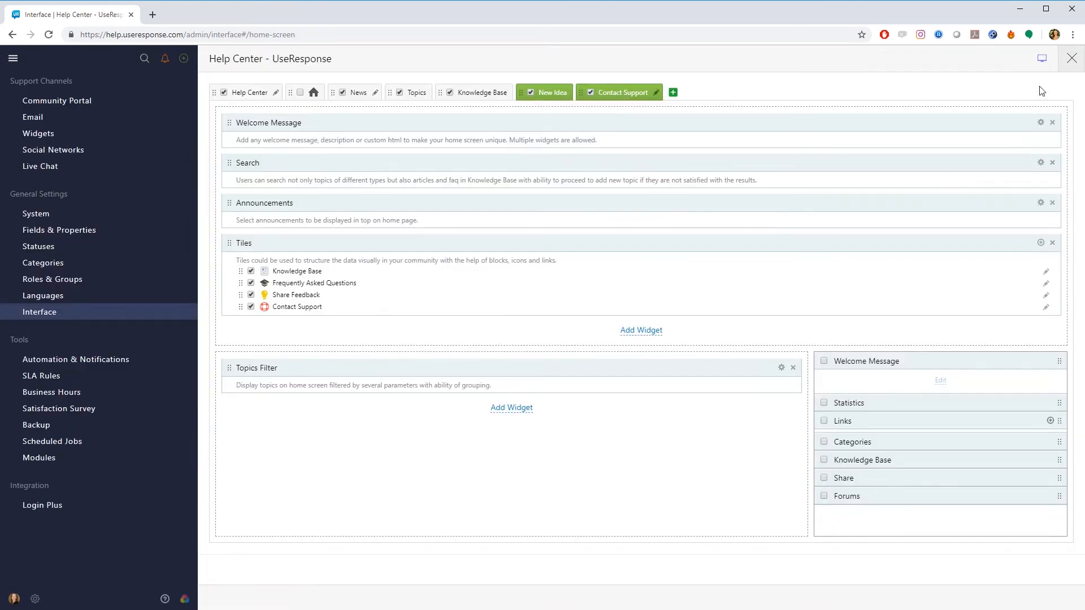
click(1072, 59)
Step: View the available themes in the general Interface settings without changing the selection
click(296, 68)
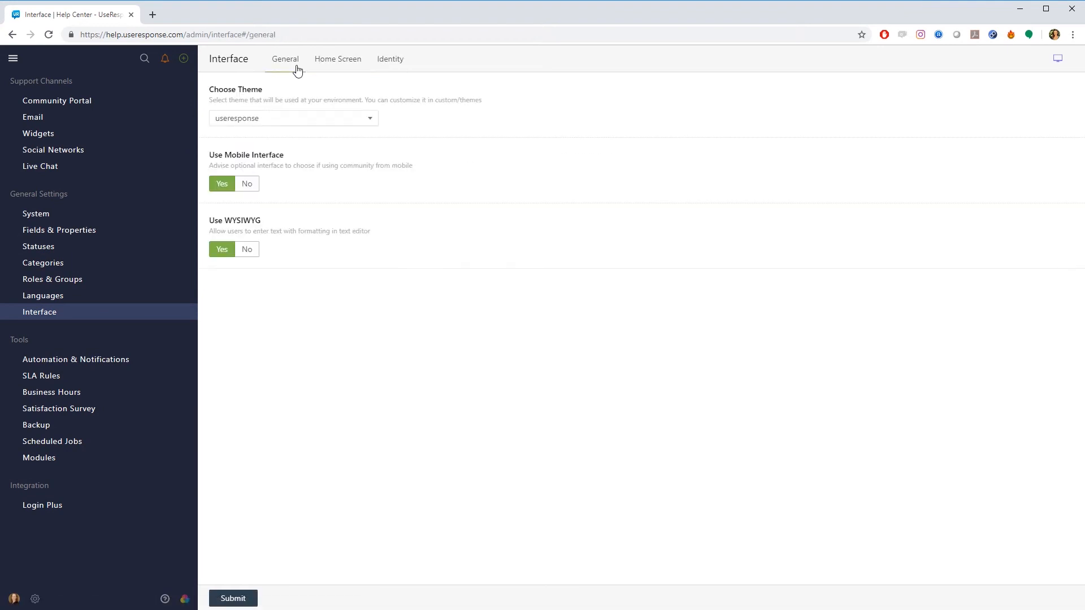
click(321, 124)
click(402, 123)
Step: Start a new trigger in Automation & Notifications, add an action, and examine the available action types
click(138, 362)
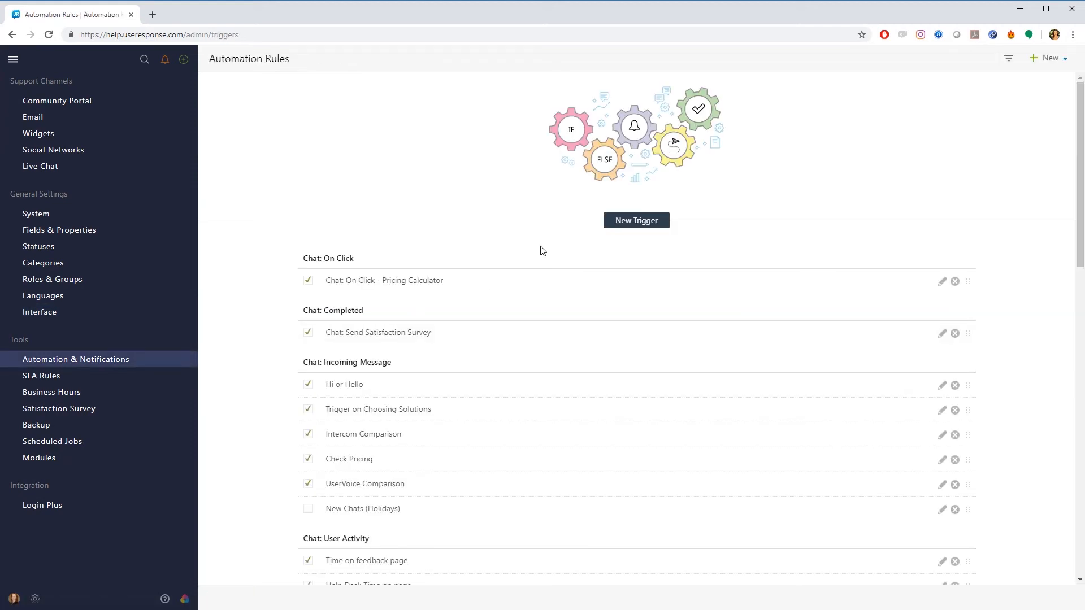
click(622, 223)
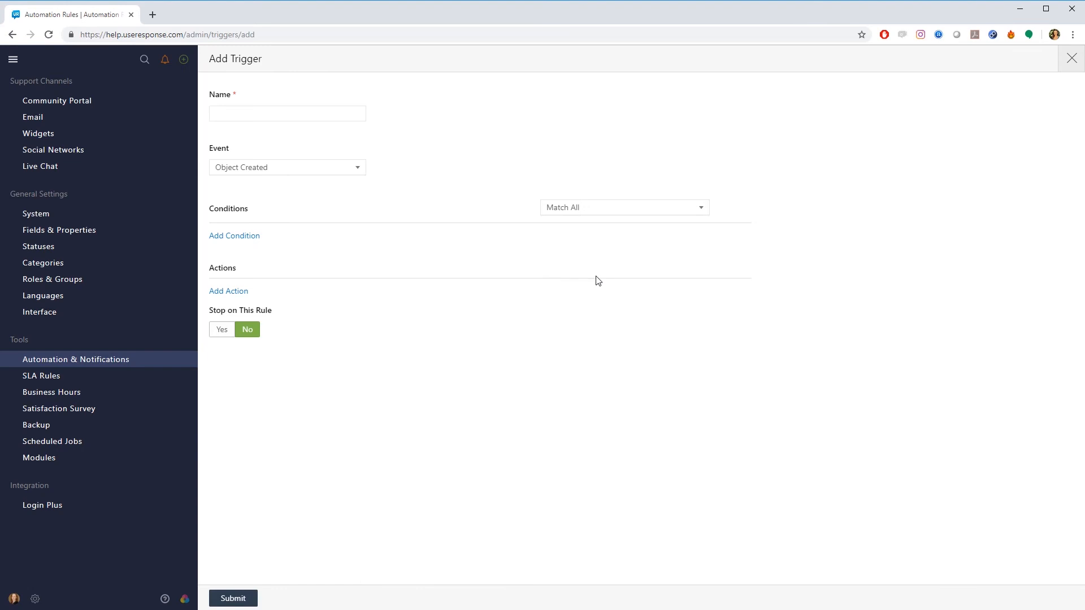
click(231, 298)
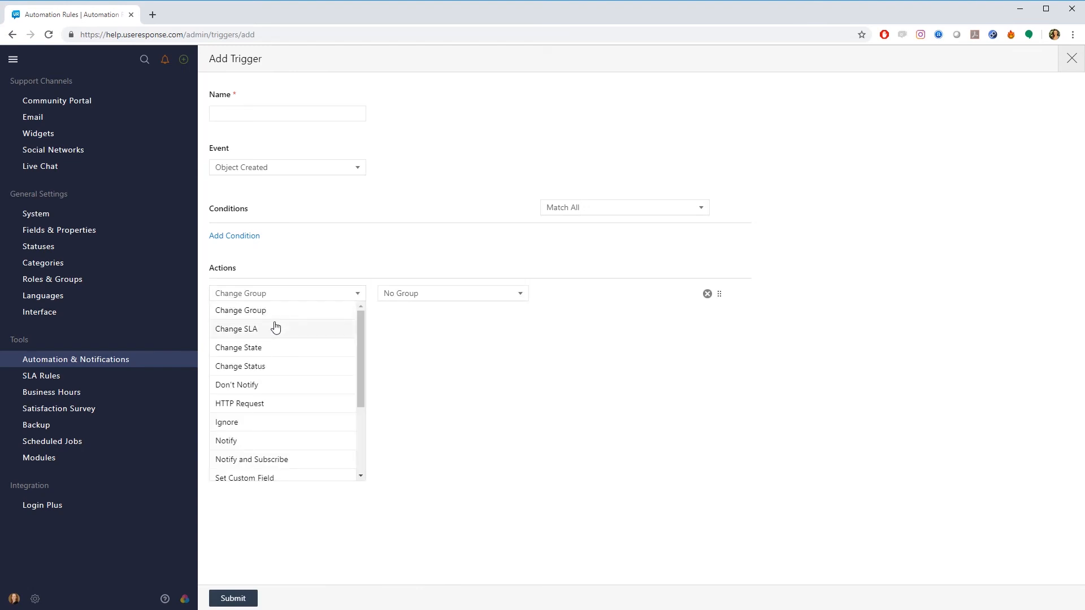
scroll(275, 328, down, 3)
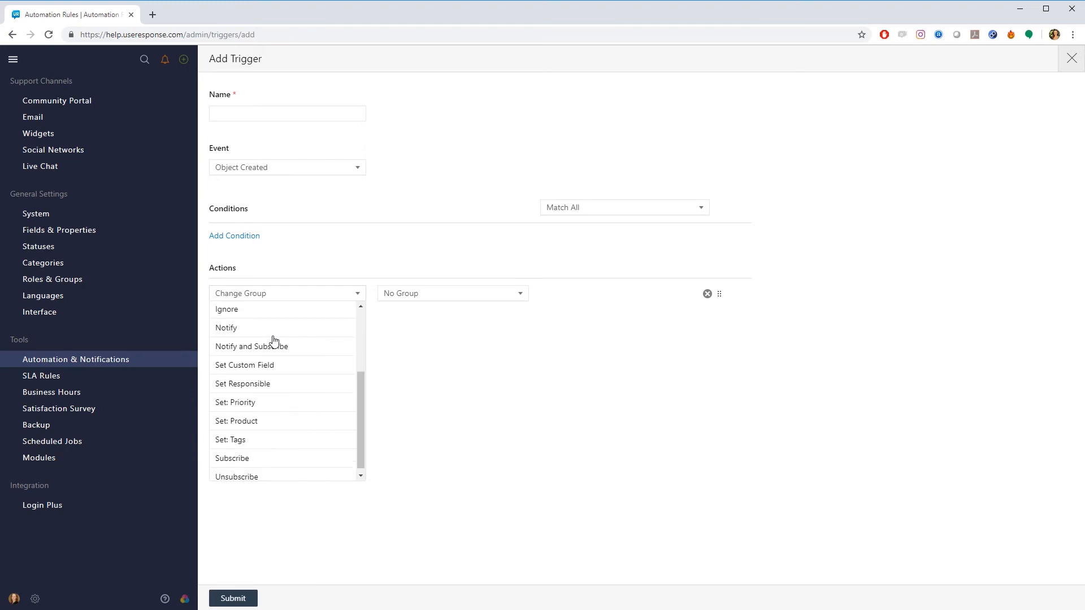
scroll(283, 358, up, 3)
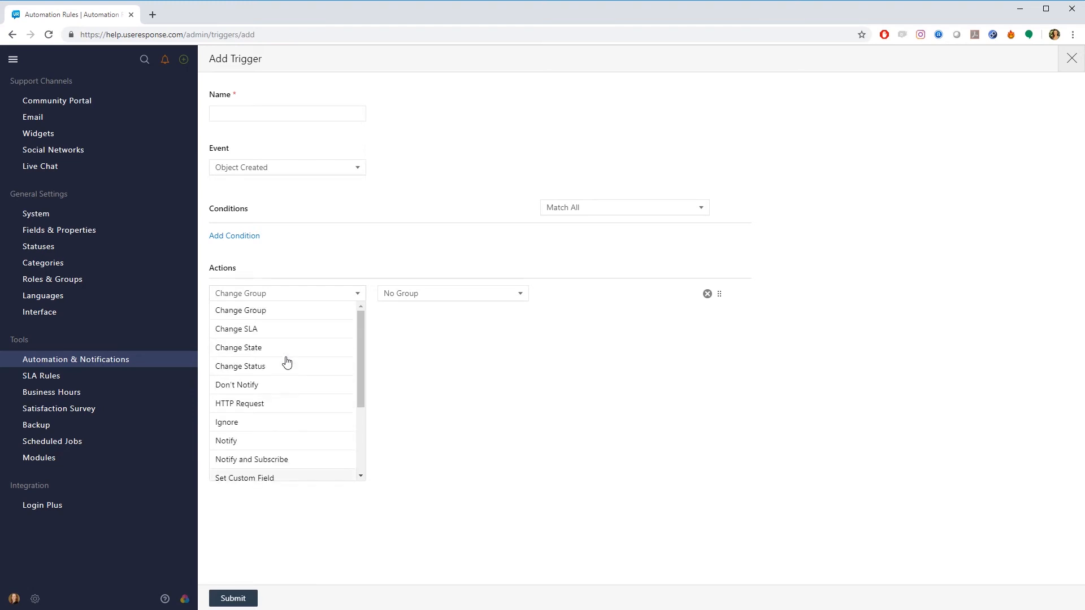
click(376, 261)
Step: Add a condition to the new trigger, examine the available condition types, and close the form without submitting
click(243, 238)
scroll(243, 274, down, 2)
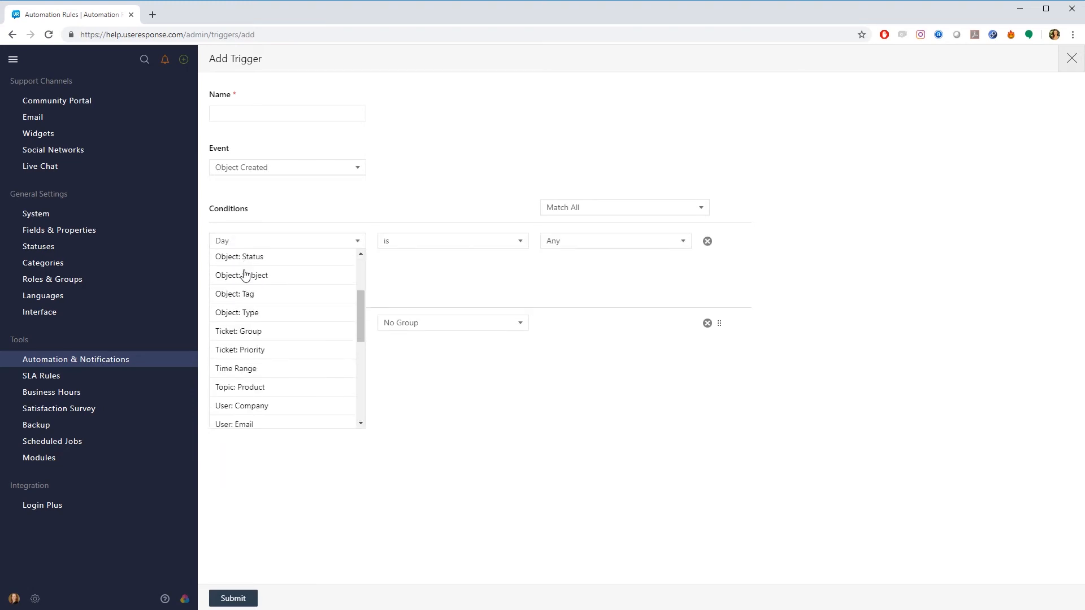
scroll(242, 273, up, 2)
click(1071, 58)
Step: Open the Archive Completed Topics automation rule, examine its event, conditions and actions, and close it
scroll(716, 237, down, 6)
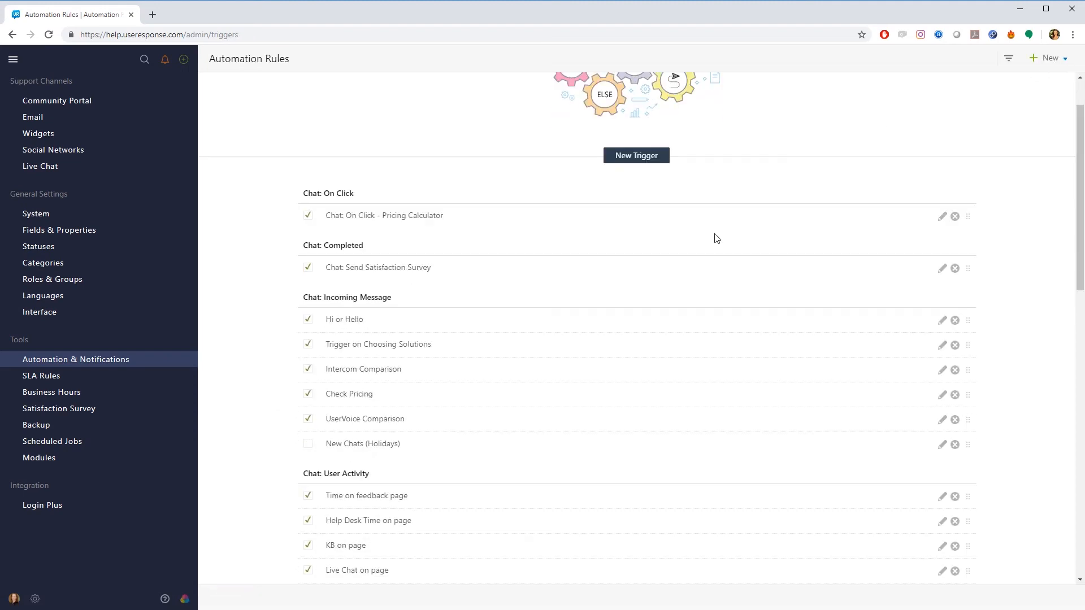
click(395, 501)
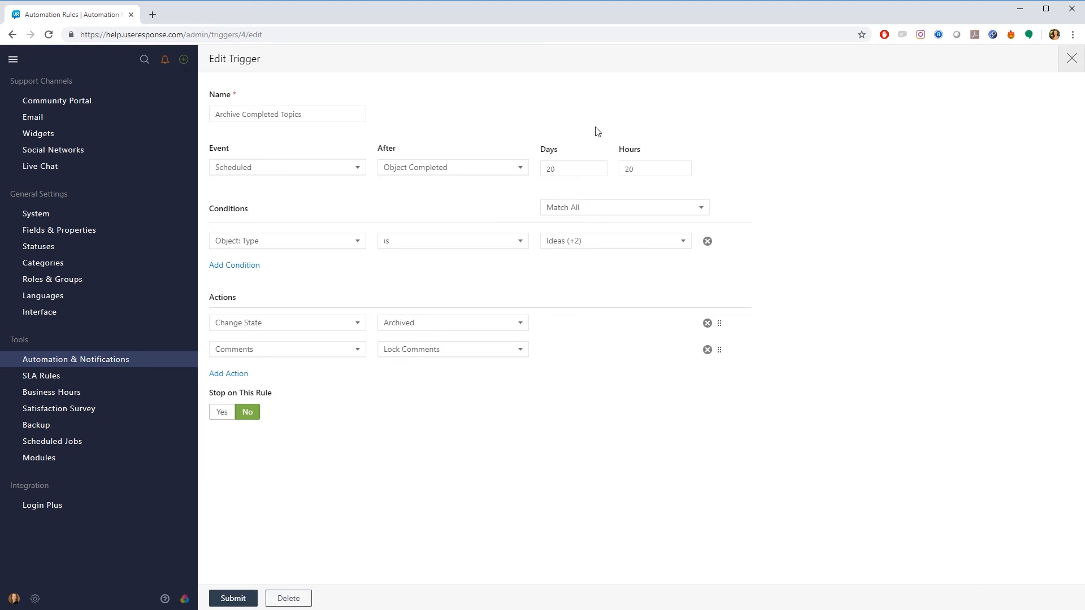
click(1068, 67)
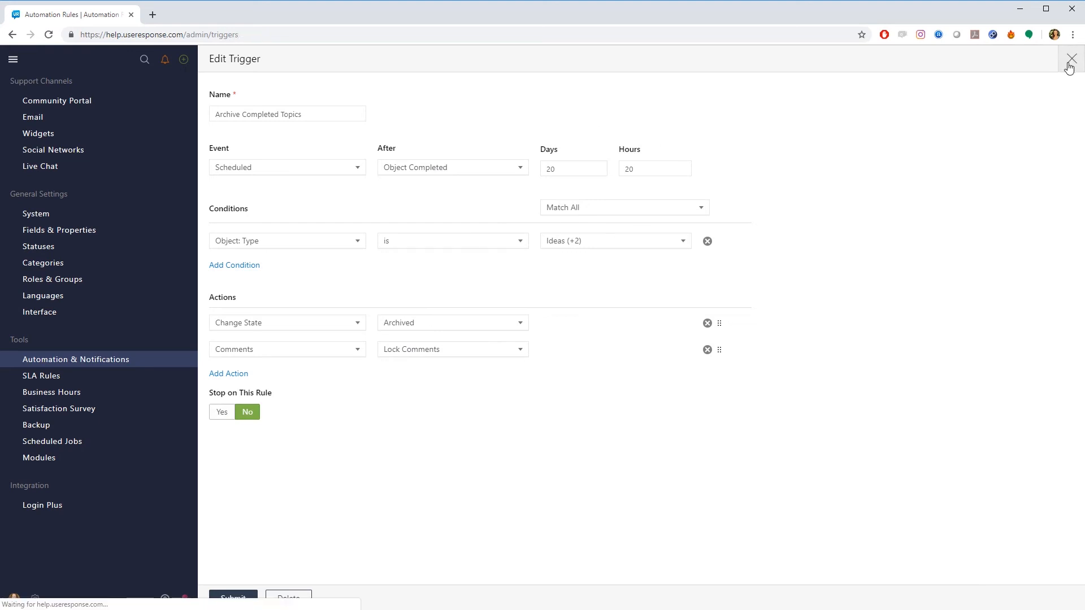
Step: View the available Single Sign-On methods in Login Plus and the Satisfaction Survey settings
click(99, 510)
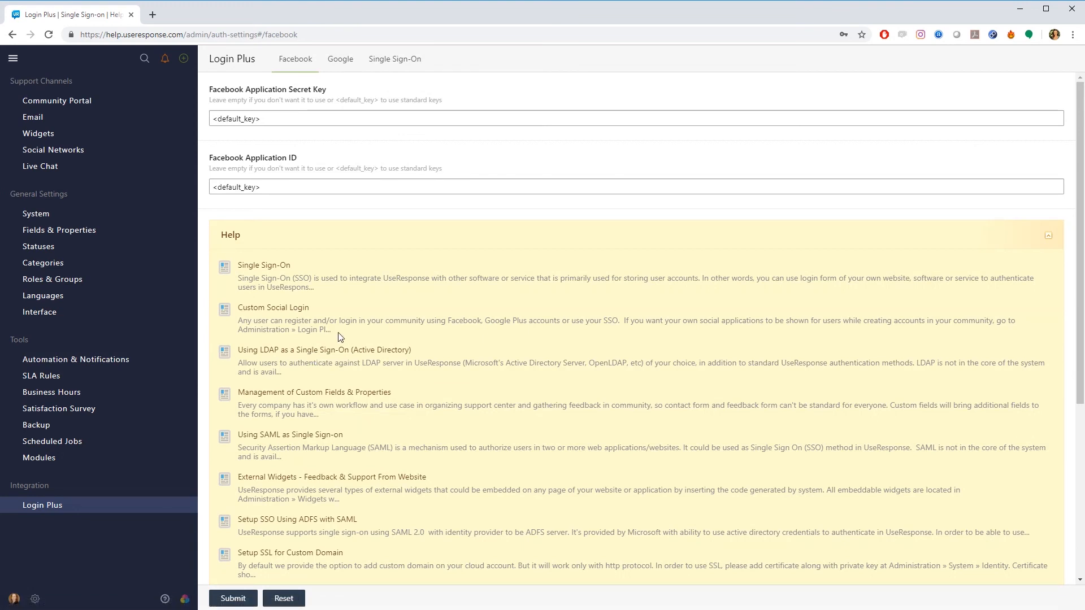
click(411, 66)
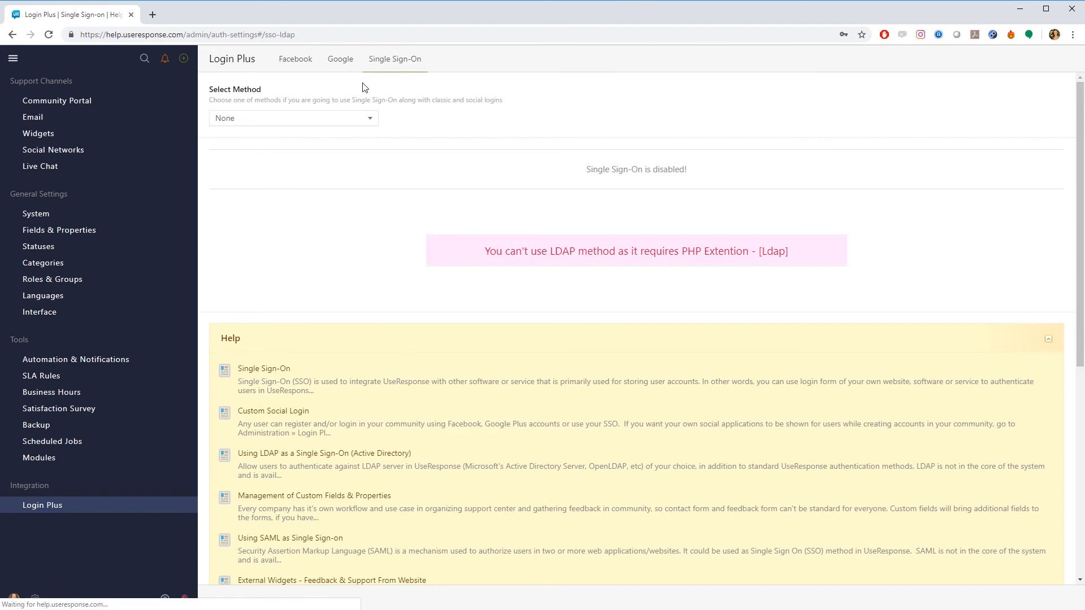
click(311, 121)
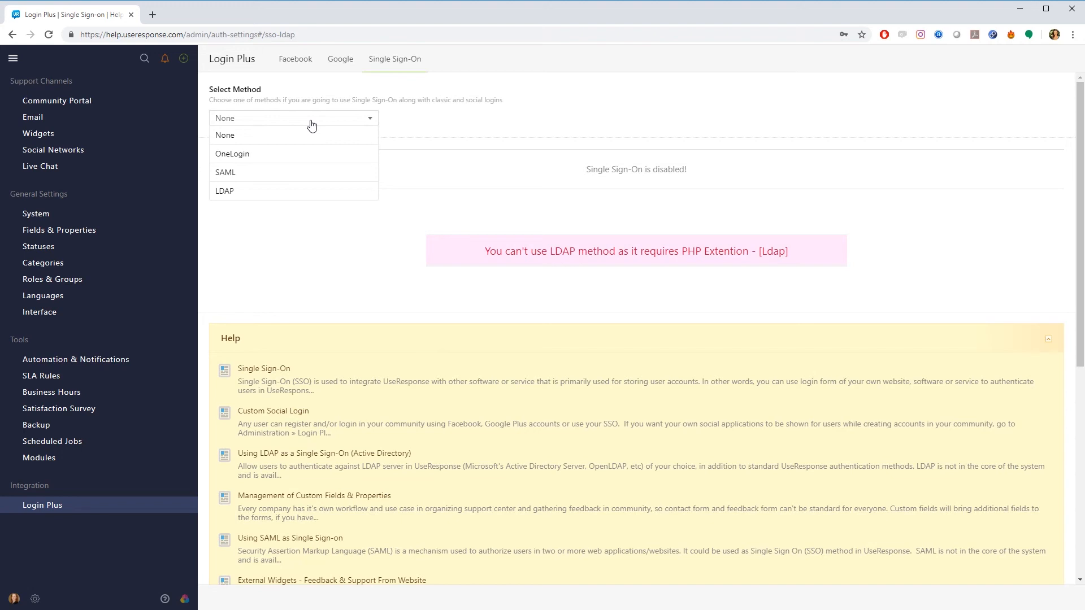
click(78, 410)
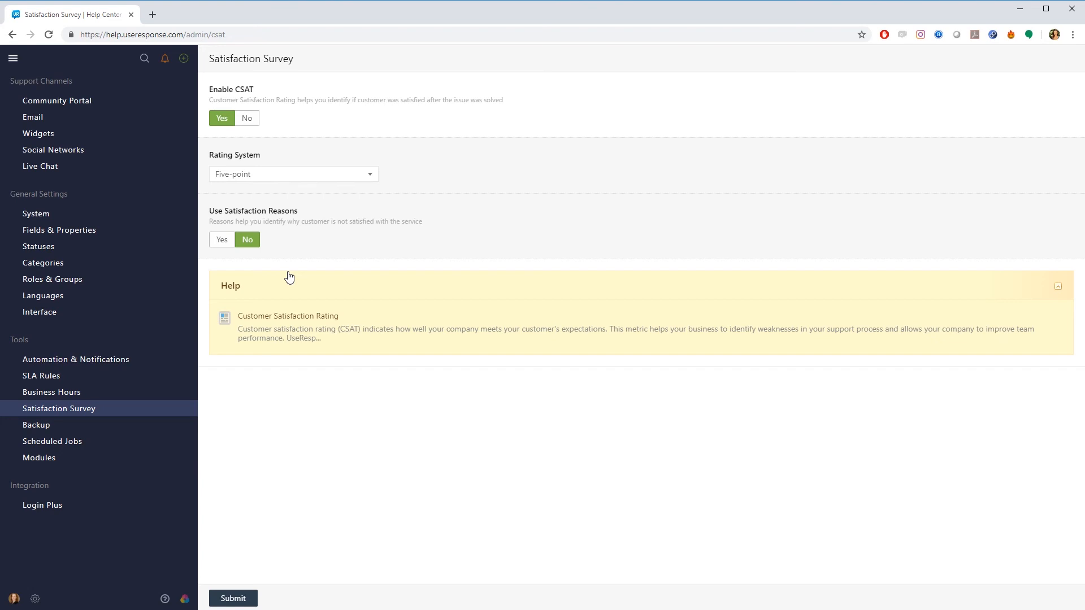
Step: Go to the agent Inbox, open its report for editing, and add a condition to view the available condition types
click(13, 58)
click(49, 102)
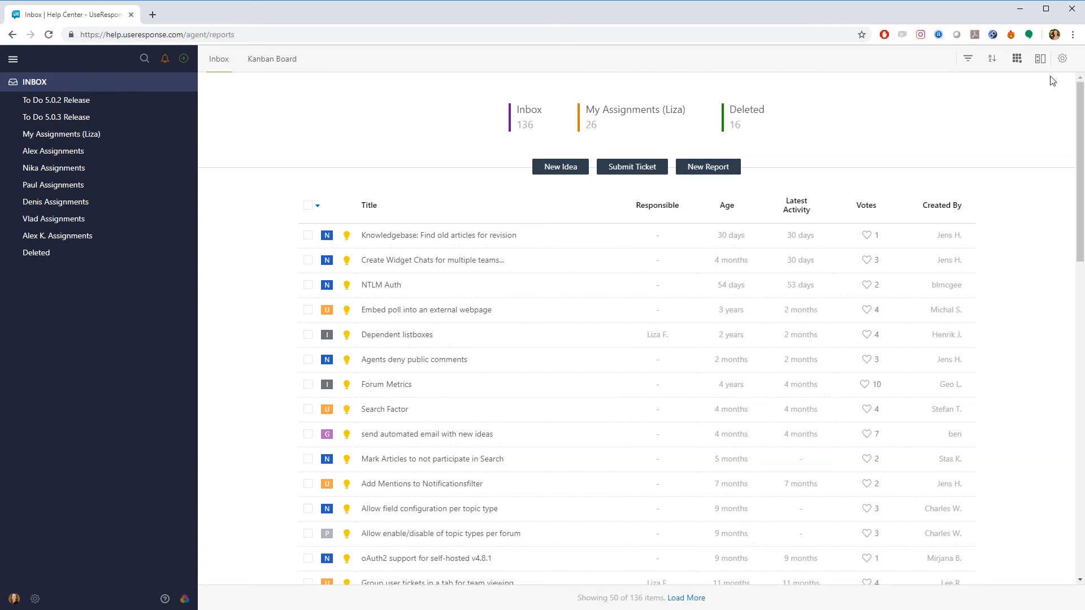
click(1063, 58)
click(1027, 107)
click(244, 235)
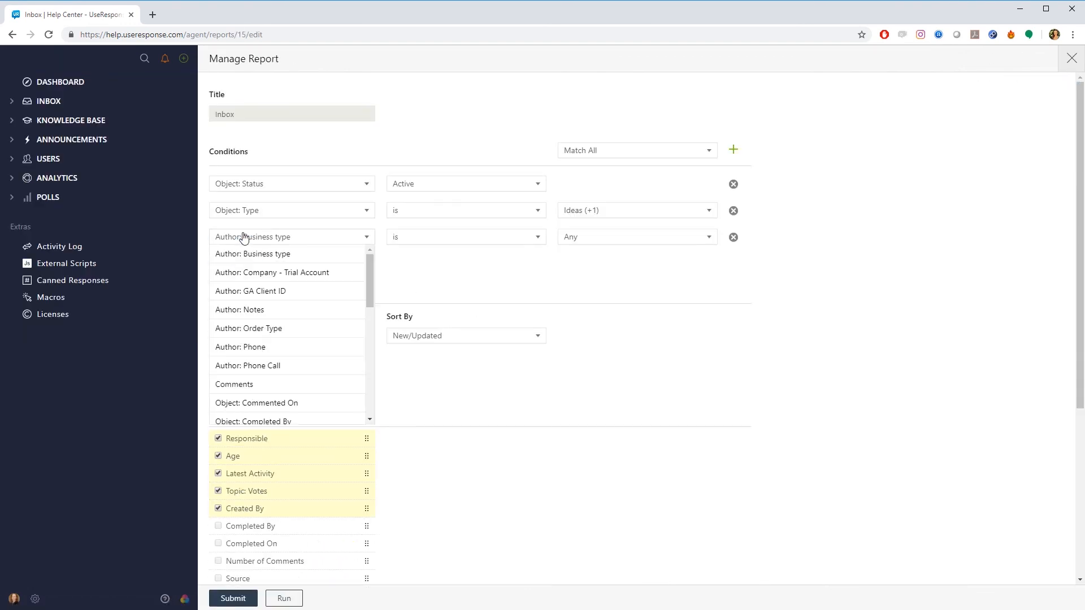
click(419, 265)
Step: View the Inbox report's grouping and sorting options and close the report without submitting
click(238, 336)
click(506, 375)
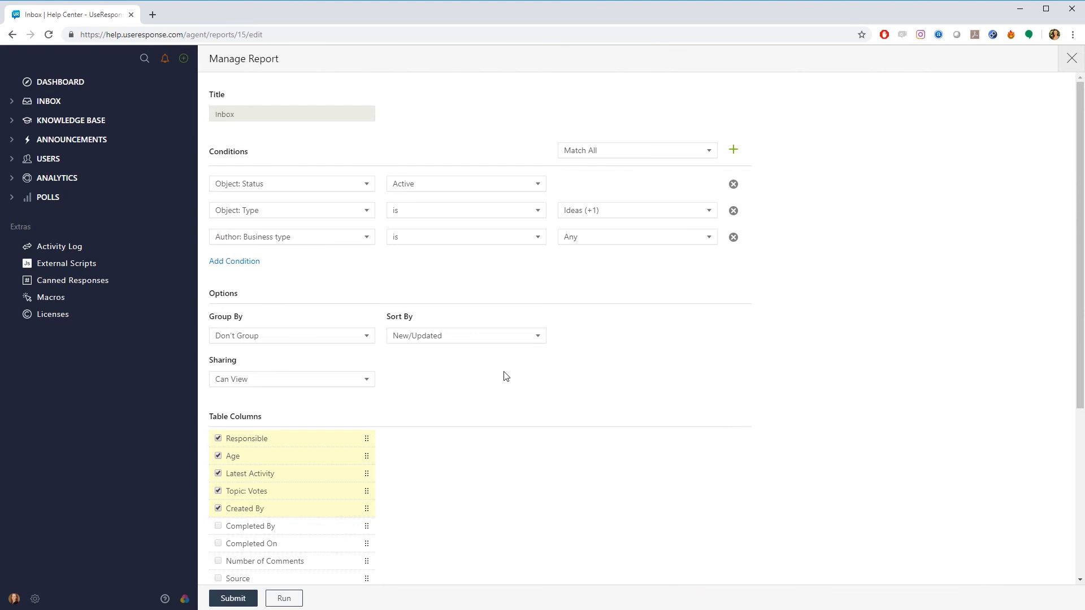
click(447, 339)
click(673, 366)
click(1071, 59)
Step: Open a blank new report form, close it, and switch the Inbox to the Kanban Board
click(683, 166)
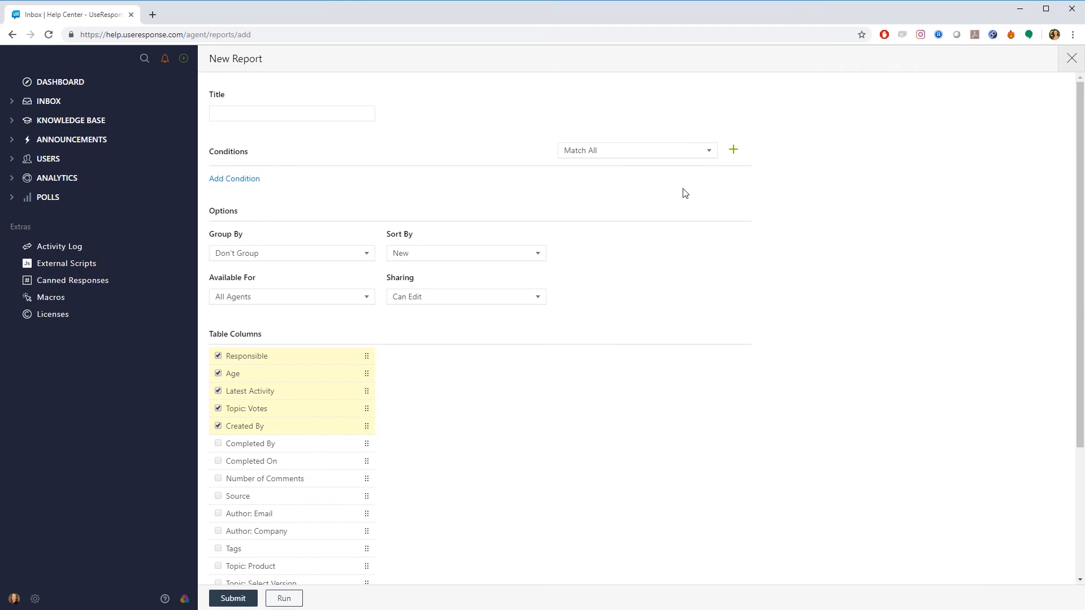
click(1071, 59)
click(263, 63)
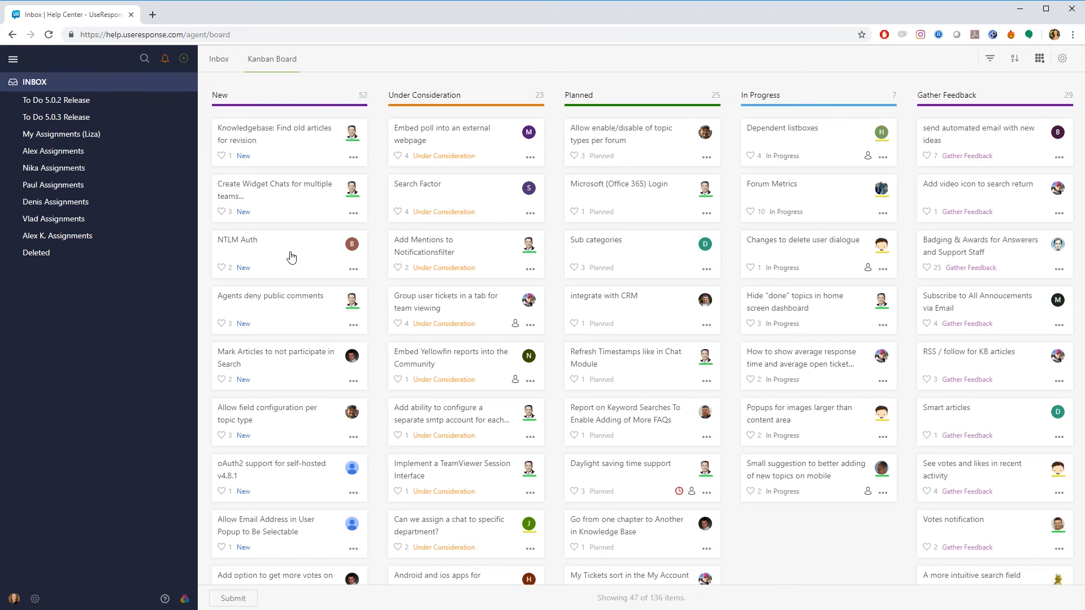
Step: View the UI settings for background color and inbox style, and return to the Inbox report's table
click(183, 600)
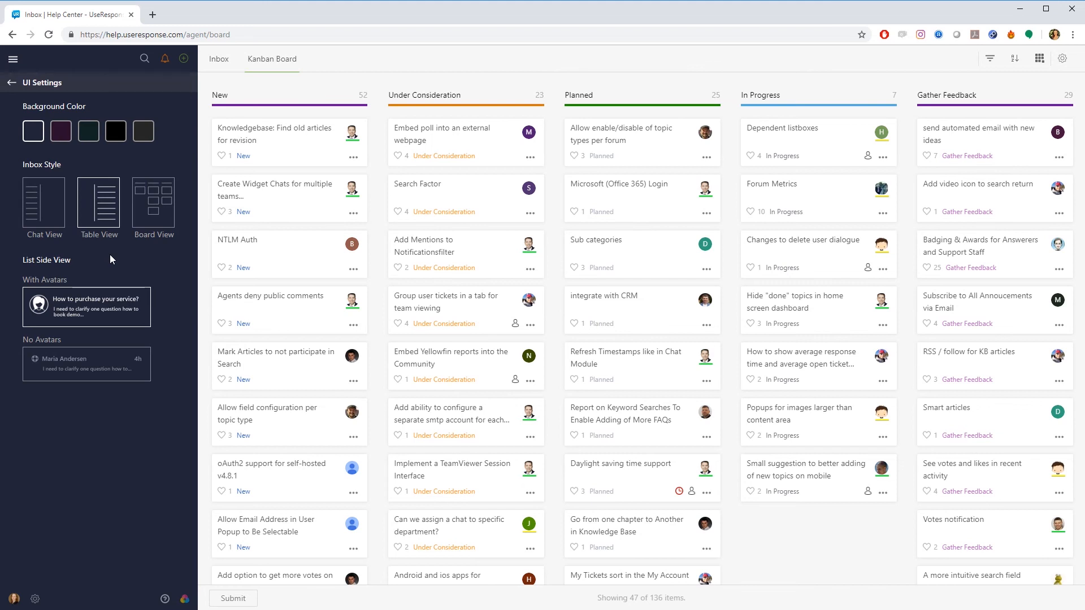
click(12, 83)
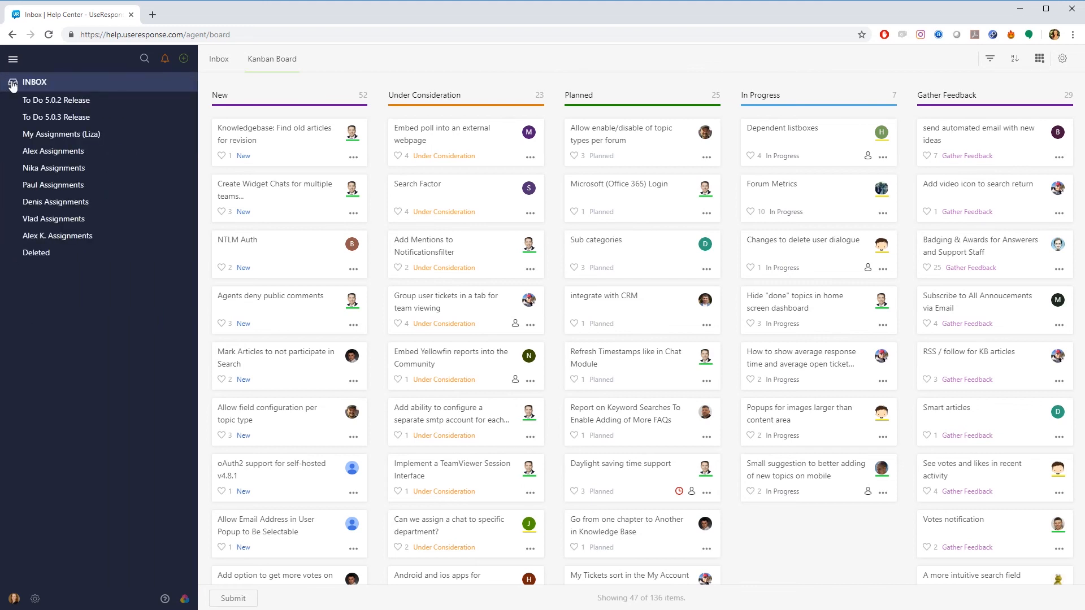
click(215, 62)
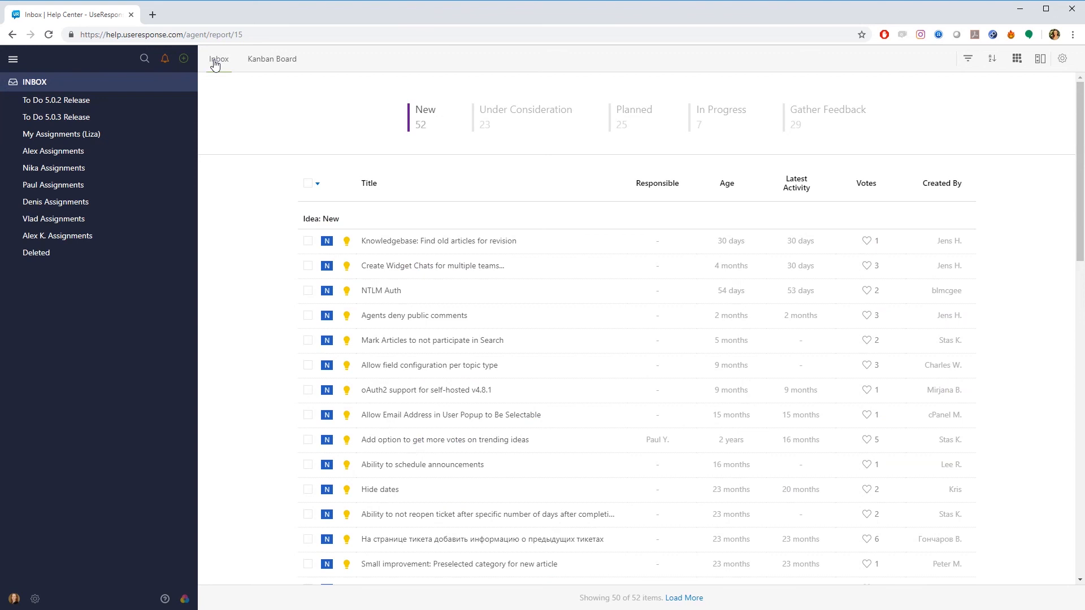
Step: Select the first seven new ideas, from "Knowledgebase: Find old articles for revision" to "oAuth2 support for self-hosted v4.8.1", and choose the Under Consideration status
click(597, 244)
shift+click(590, 397)
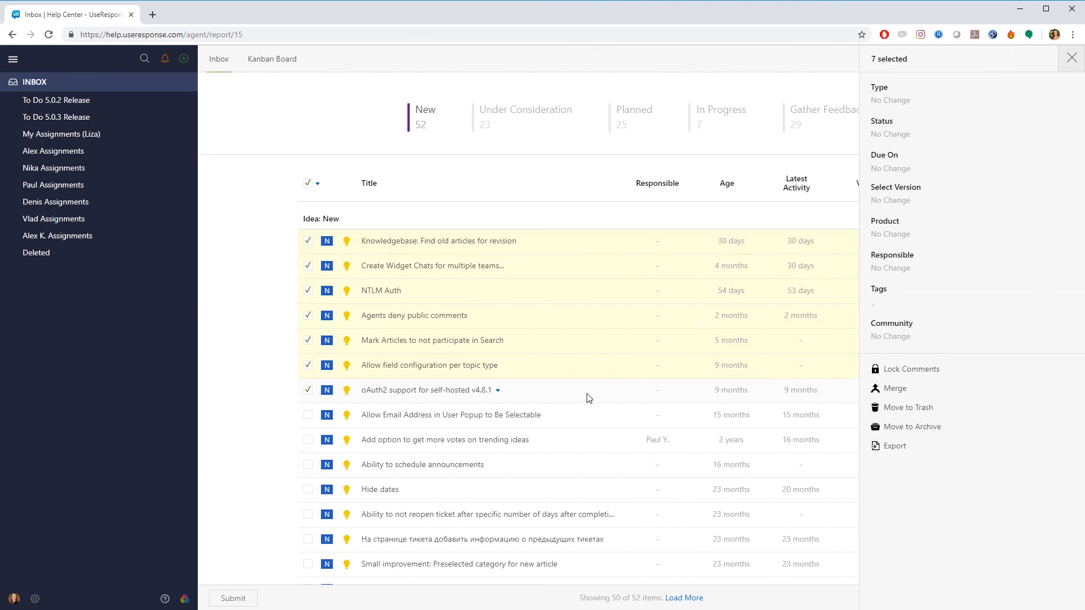
click(892, 134)
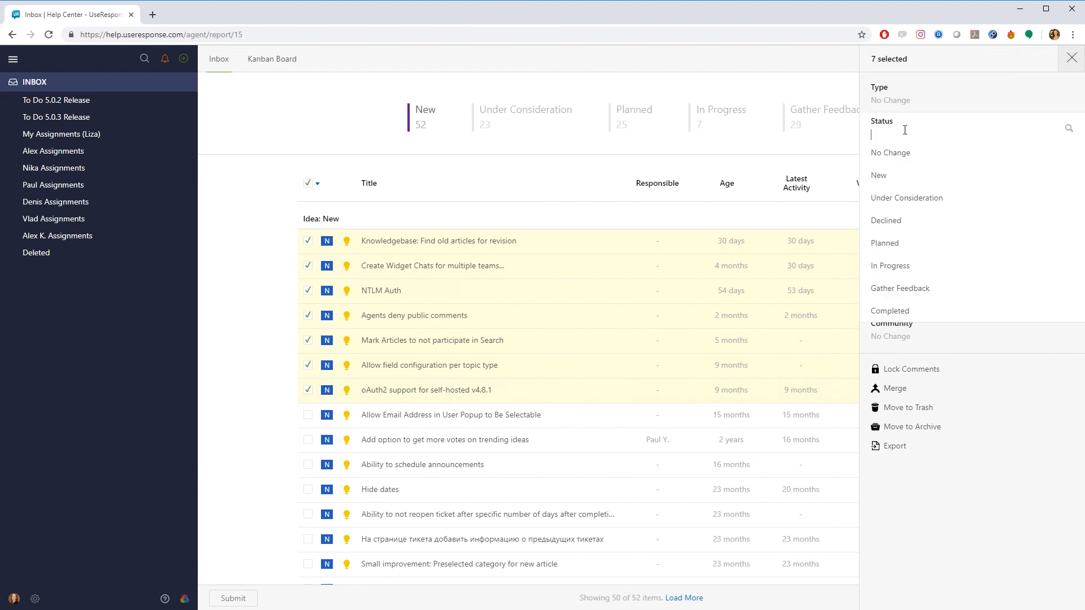
click(929, 209)
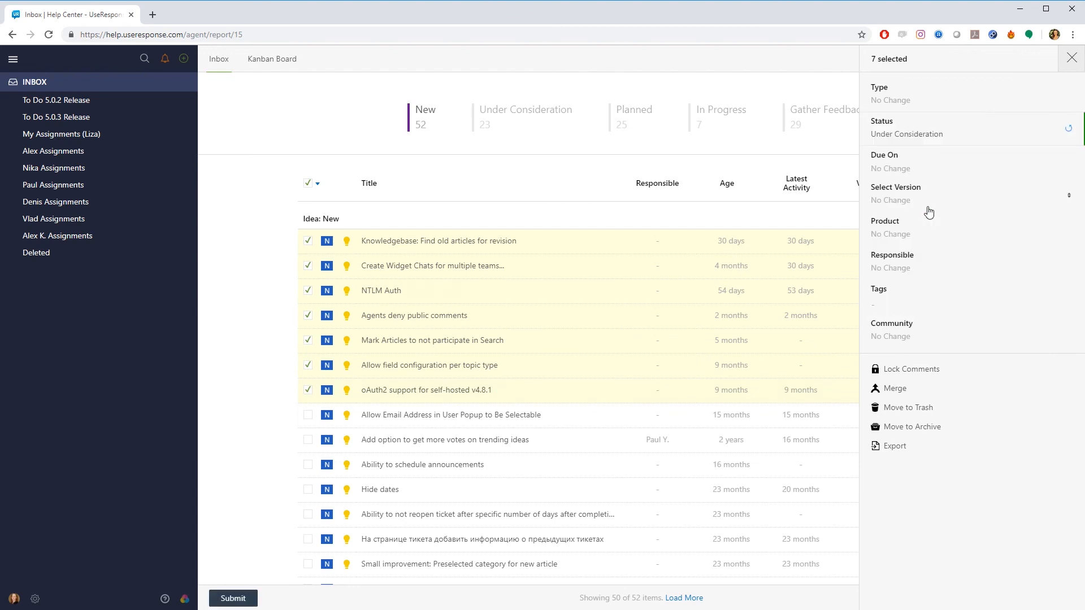
Step: Enter the tag "planned" for the seven selected ideas and close the bulk edit without submitting
click(903, 303)
text(planned)
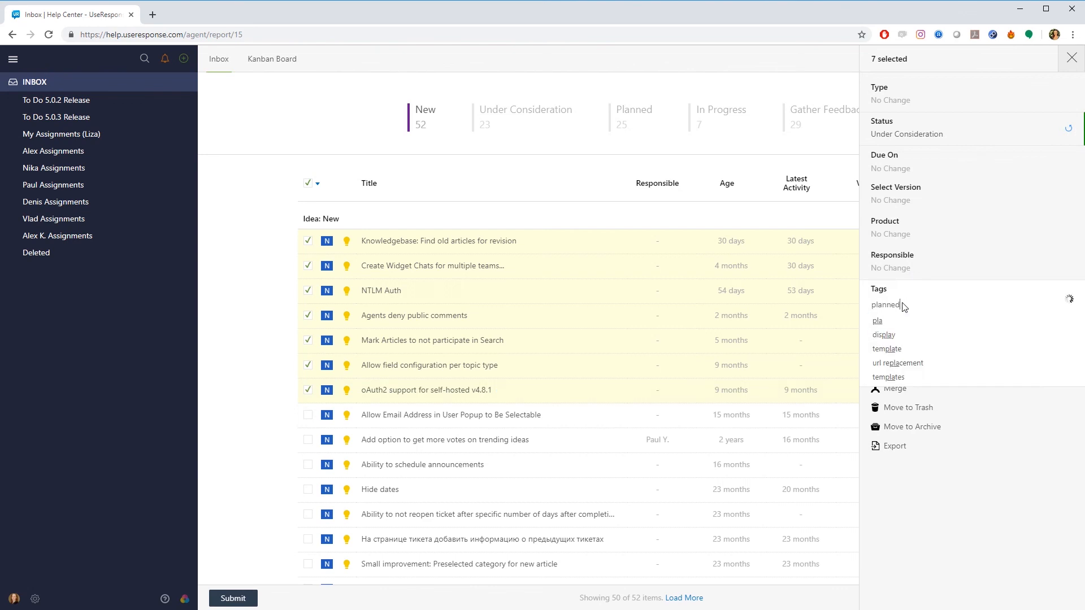
key(Return)
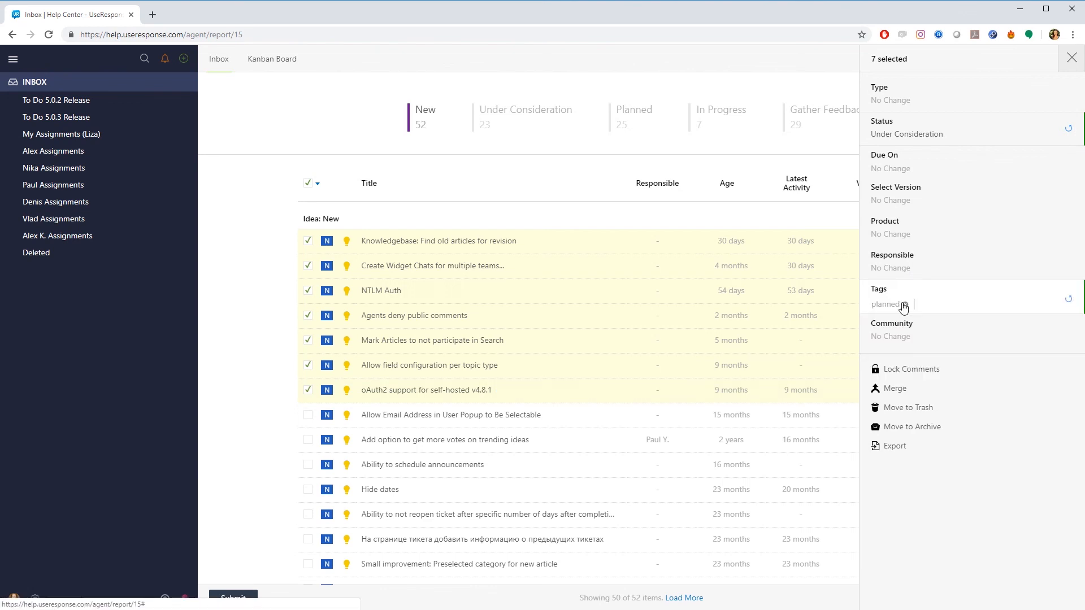
click(1072, 59)
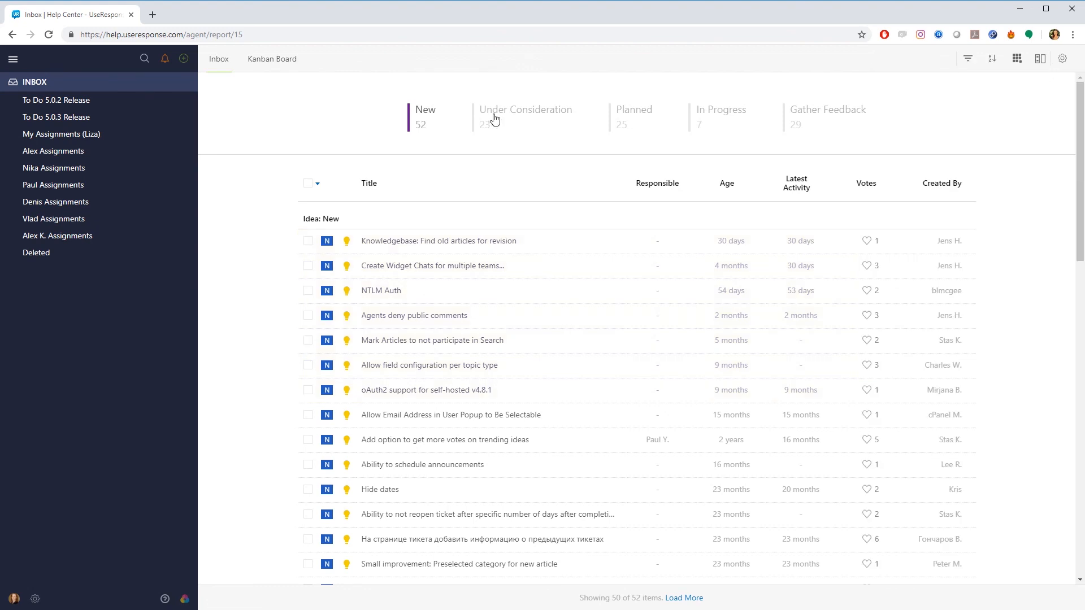
Step: Open the idea "Knowledgebase: Find old articles for revision" and view its available statuses and topic options
click(380, 243)
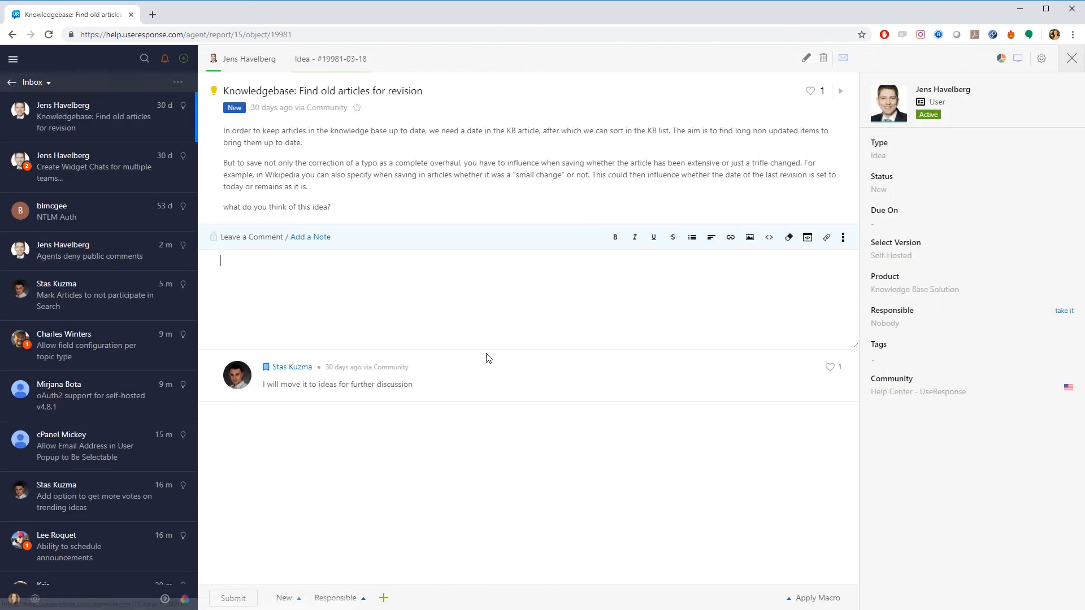
click(887, 202)
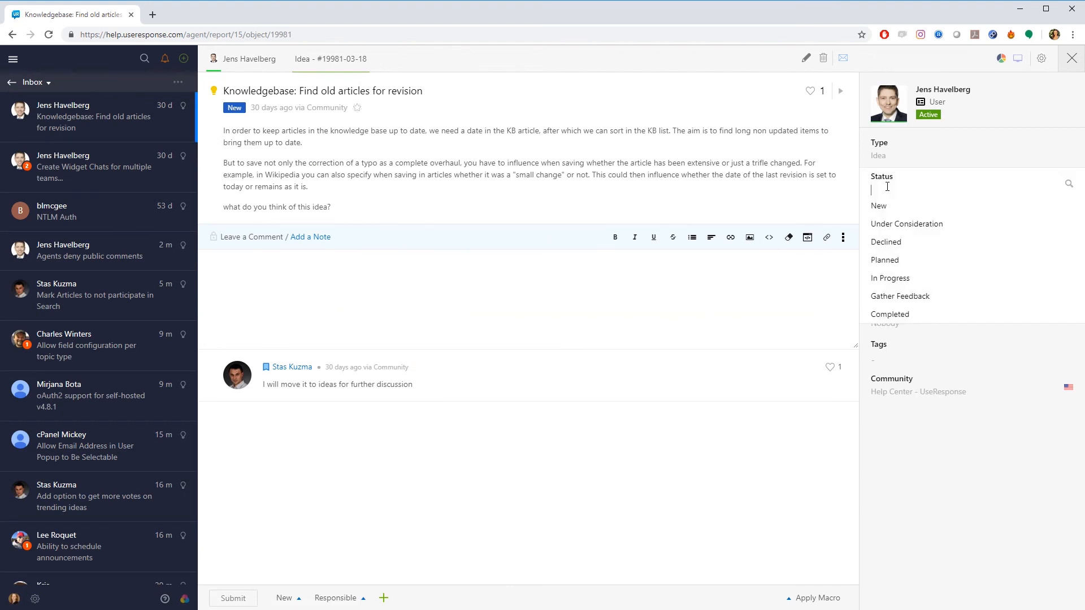
click(1042, 60)
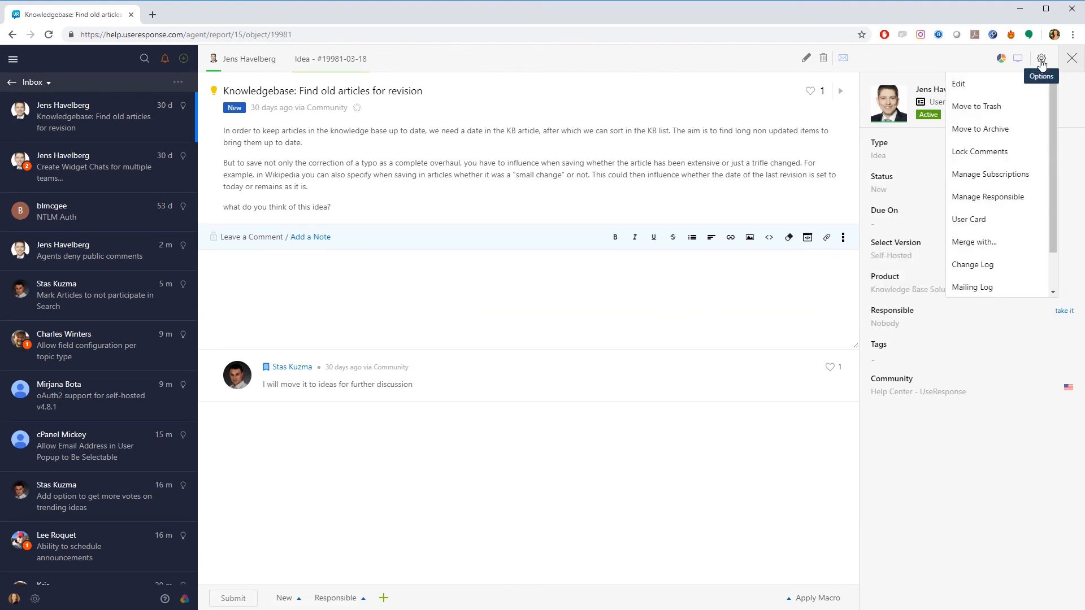
click(350, 291)
Step: Start an agent-only note on the idea, mention the Sales team agent in it, and close the idea without submitting
click(310, 240)
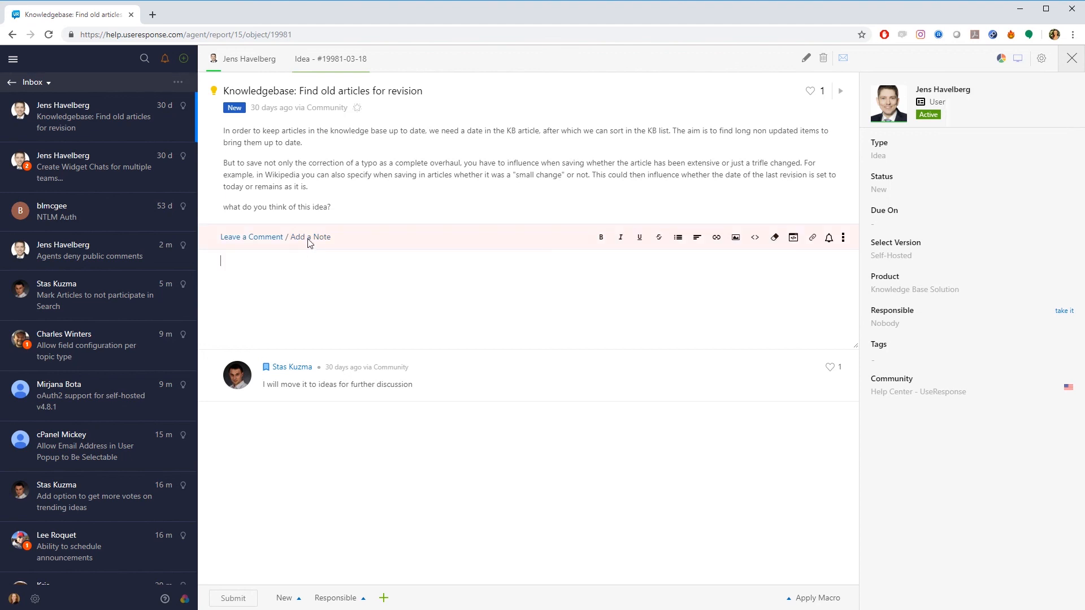
click(303, 281)
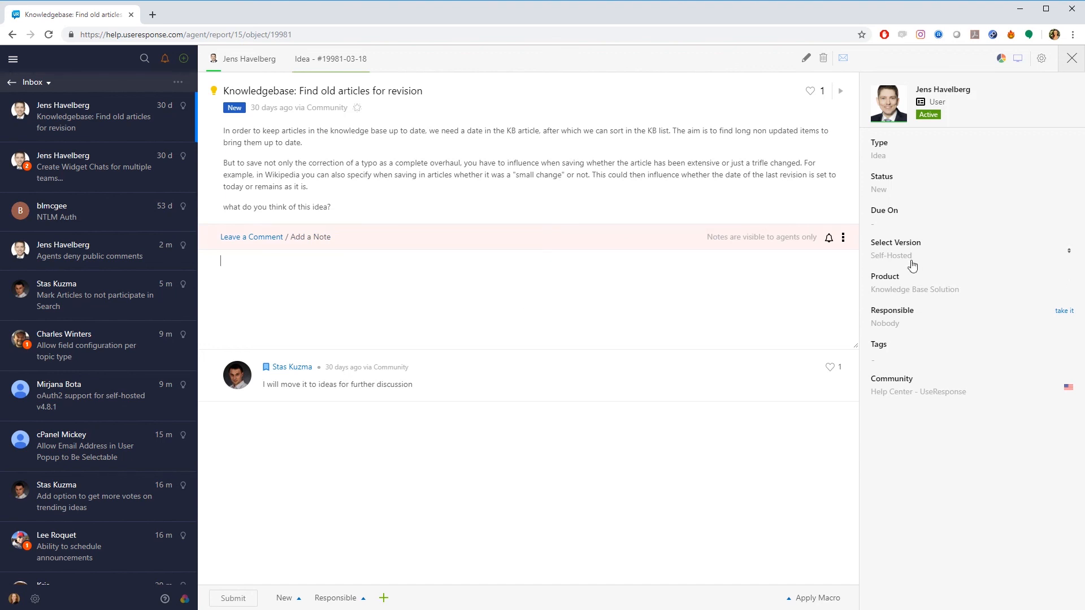
click(844, 241)
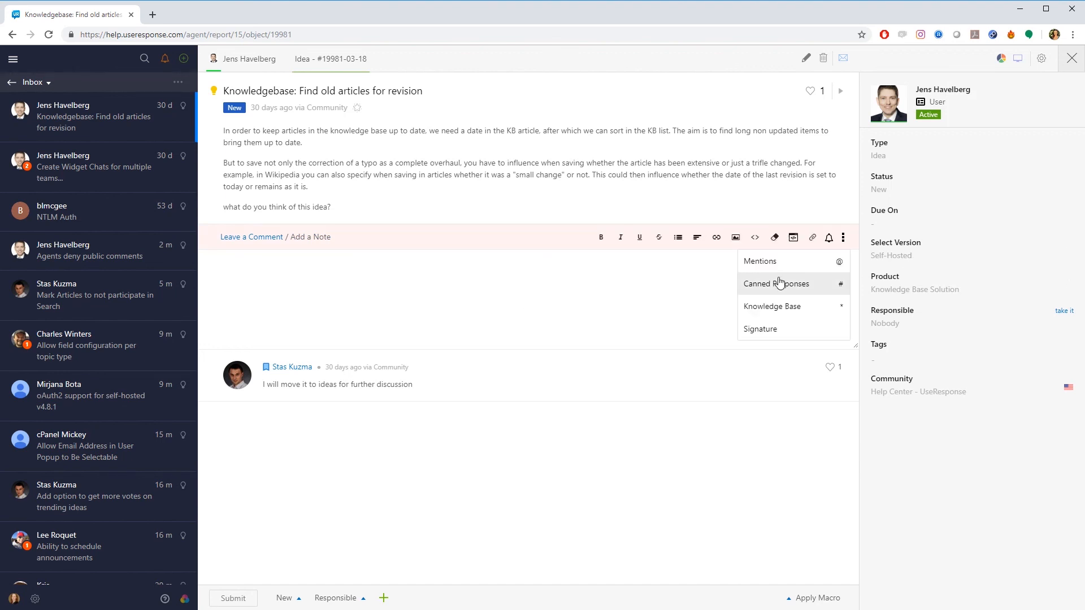
click(779, 265)
mouse_move(780, 296)
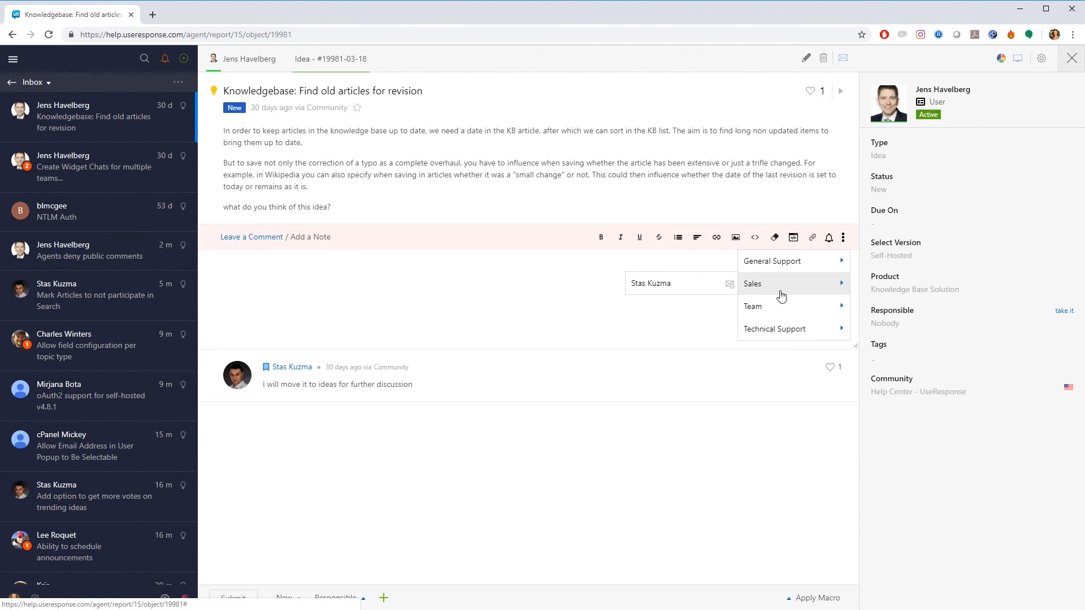
click(713, 288)
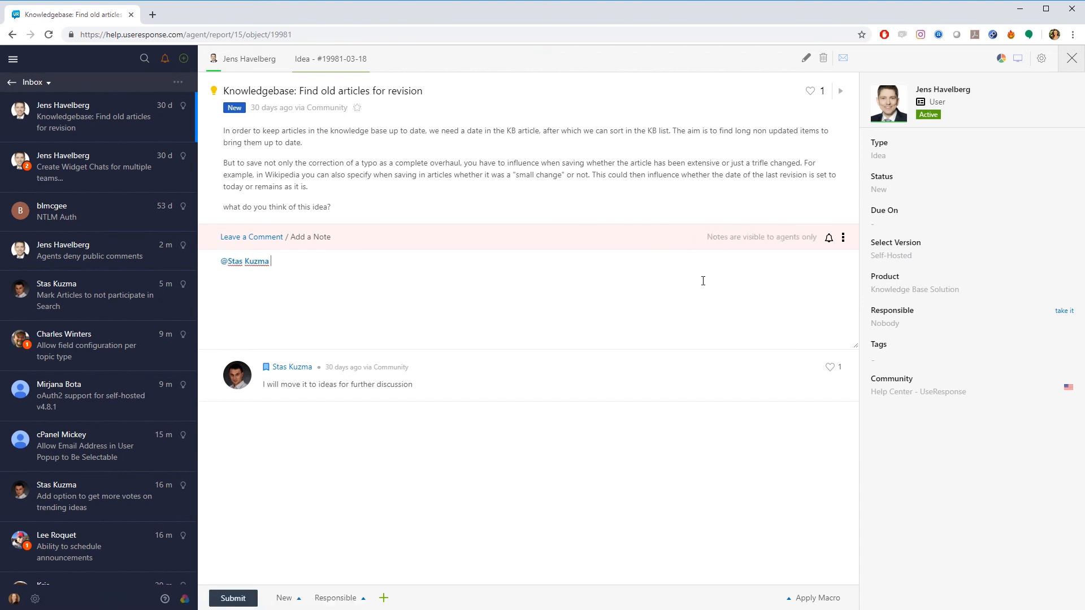
click(1072, 58)
click(595, 107)
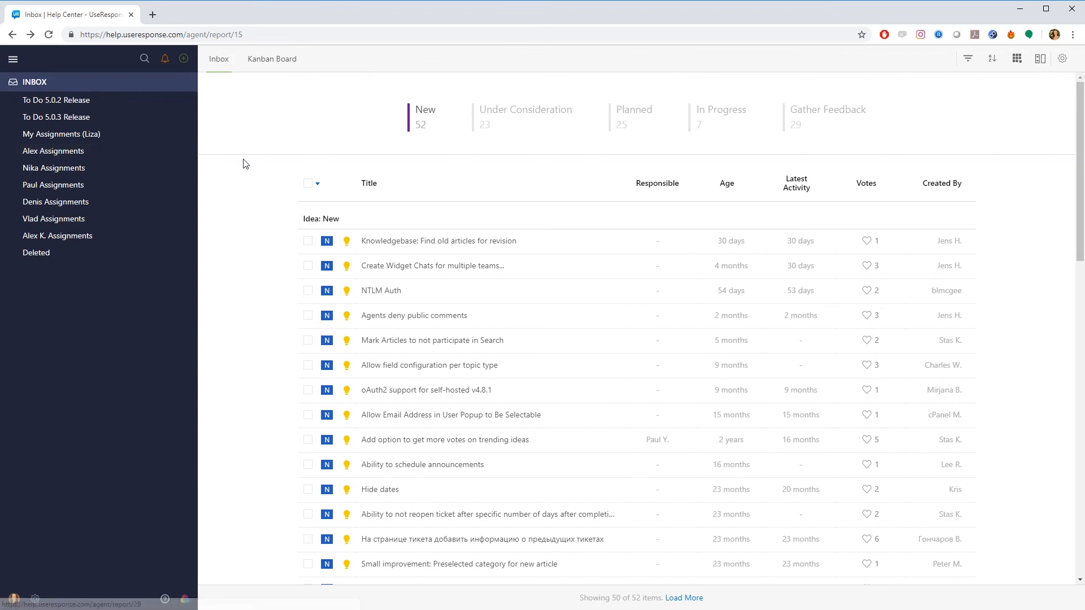
Step: Open the form for creating a new idea, view its fields, and close it without submitting
click(184, 58)
click(143, 85)
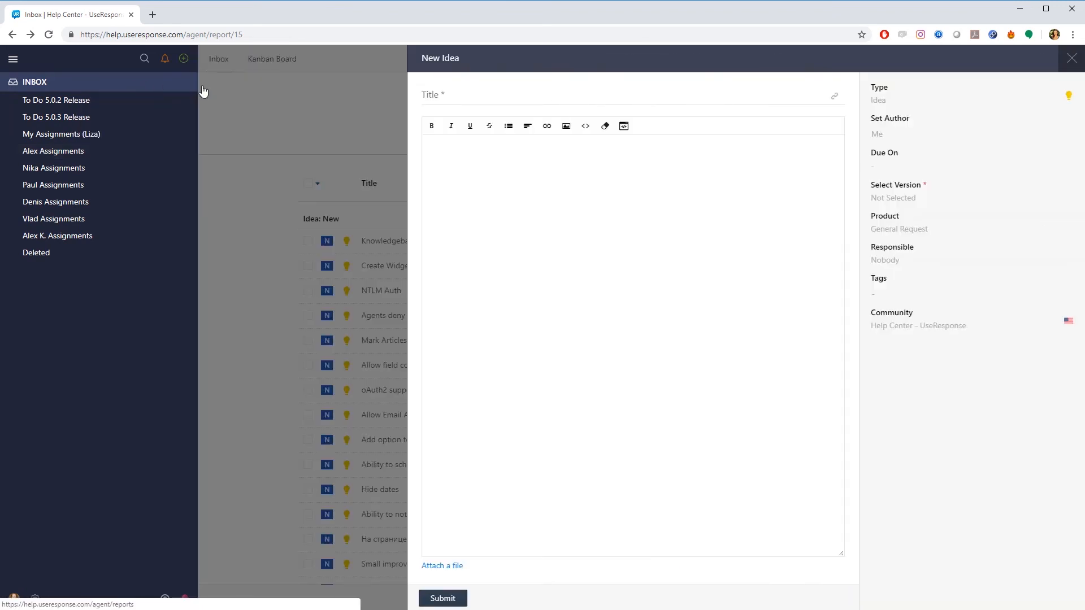
click(1071, 58)
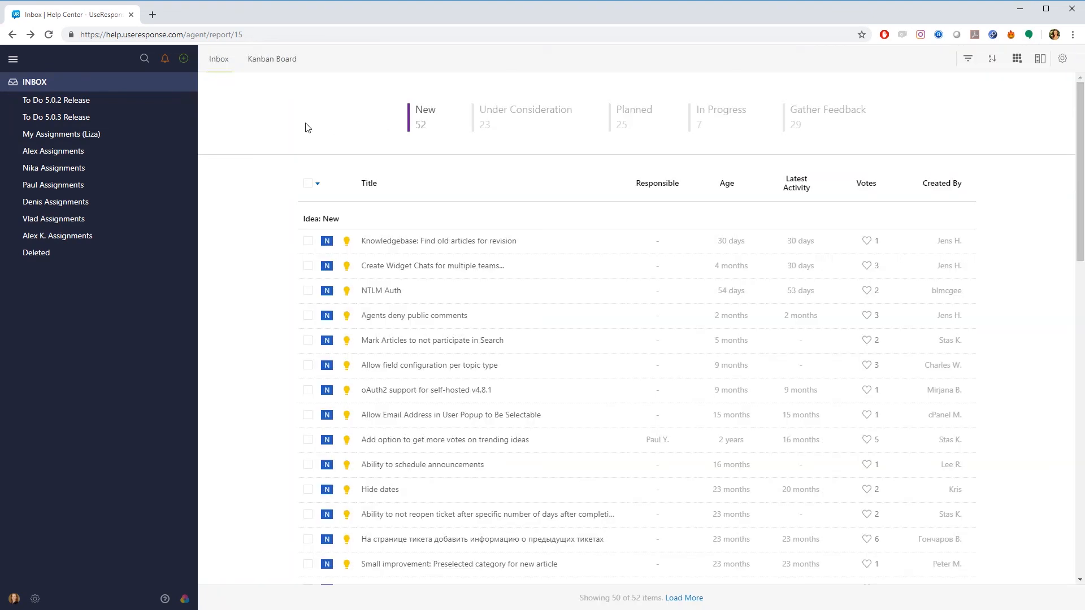